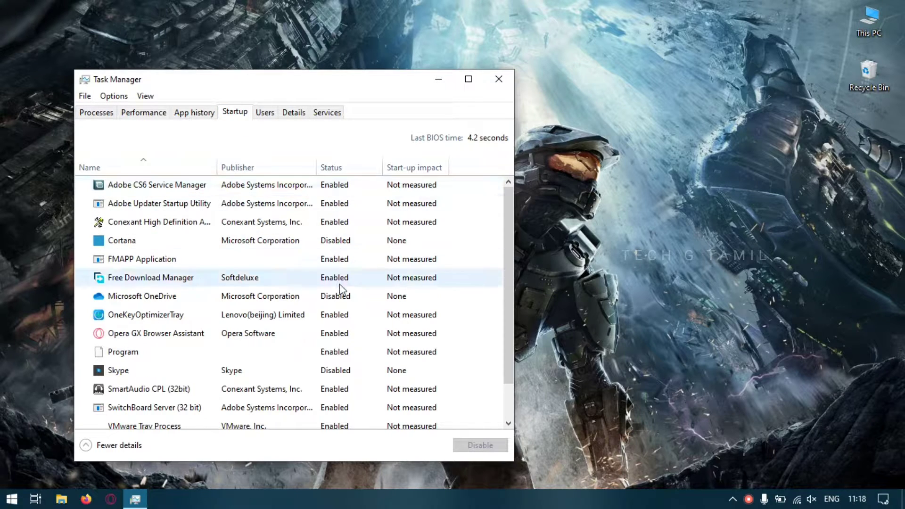
Step: Sort the startup programs by status and disable Adobe CS6 Service Manager and Wondershare Studio
left_click(335, 168)
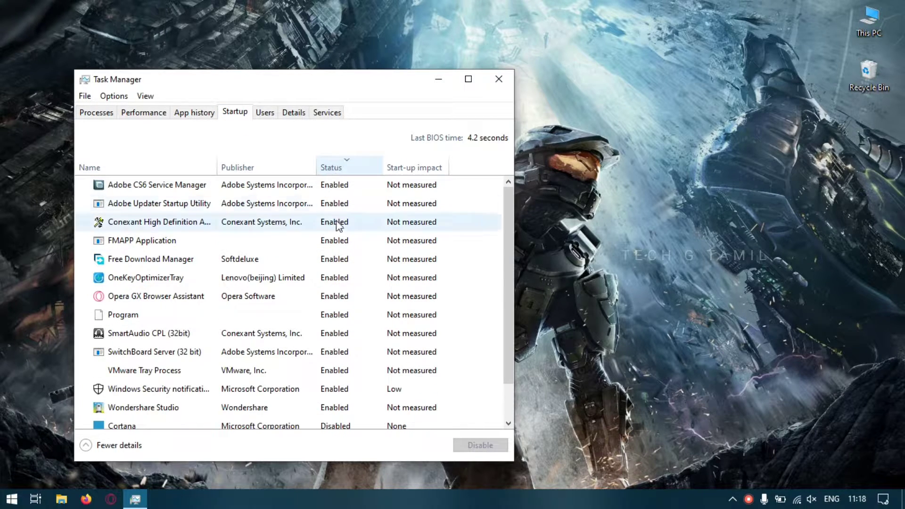
left_click(240, 188)
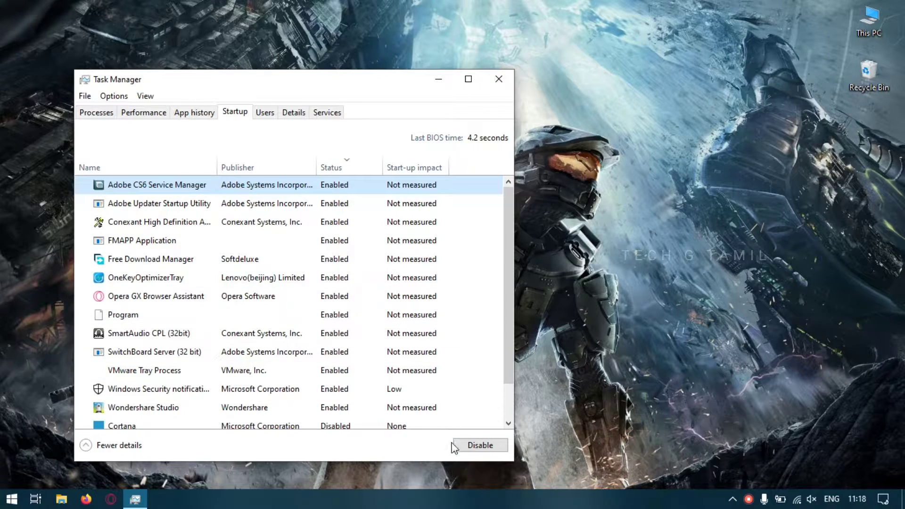
left_click(466, 442)
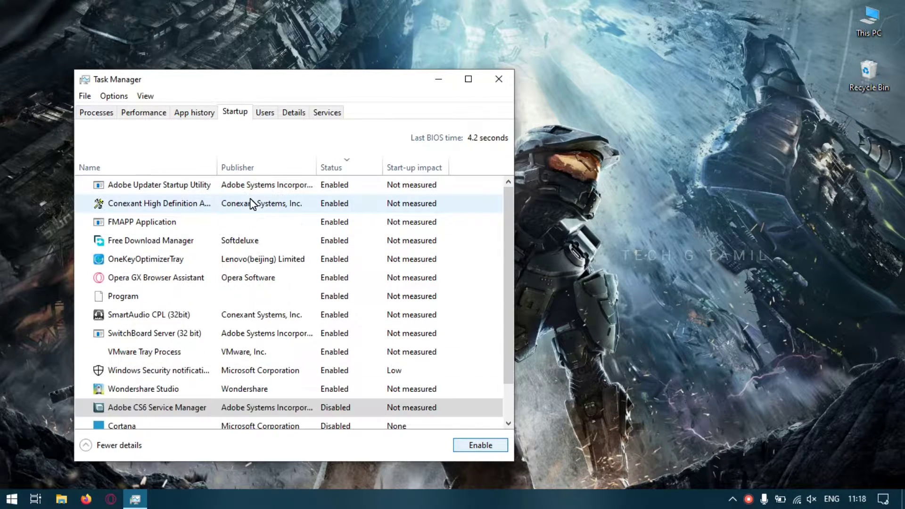
left_click(267, 389)
left_click(476, 445)
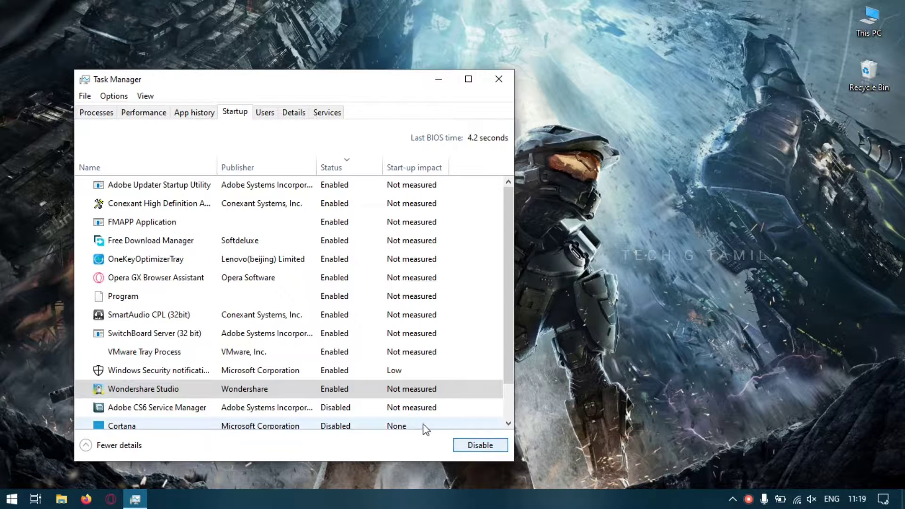
Step: Disable Opera GX Browser Assistant and Adobe Updater Startup Utility from starting with Windows
left_click(176, 277)
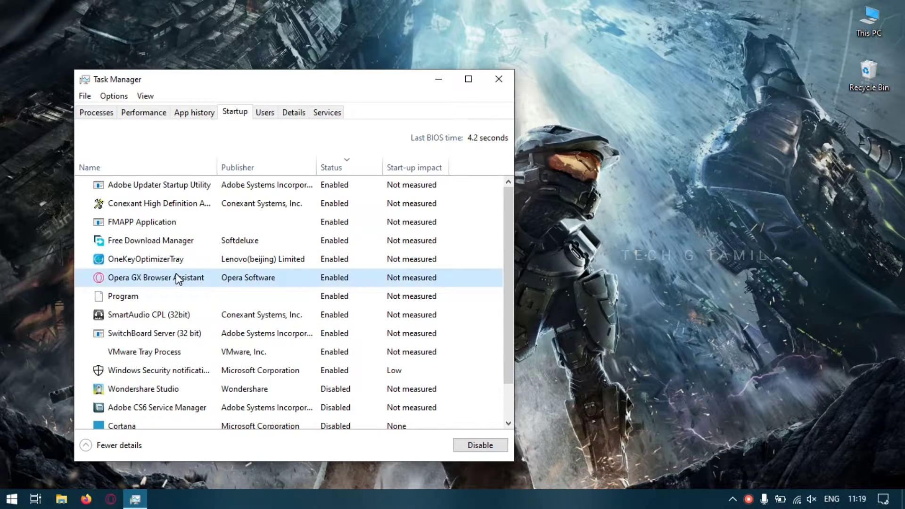
left_click(487, 448)
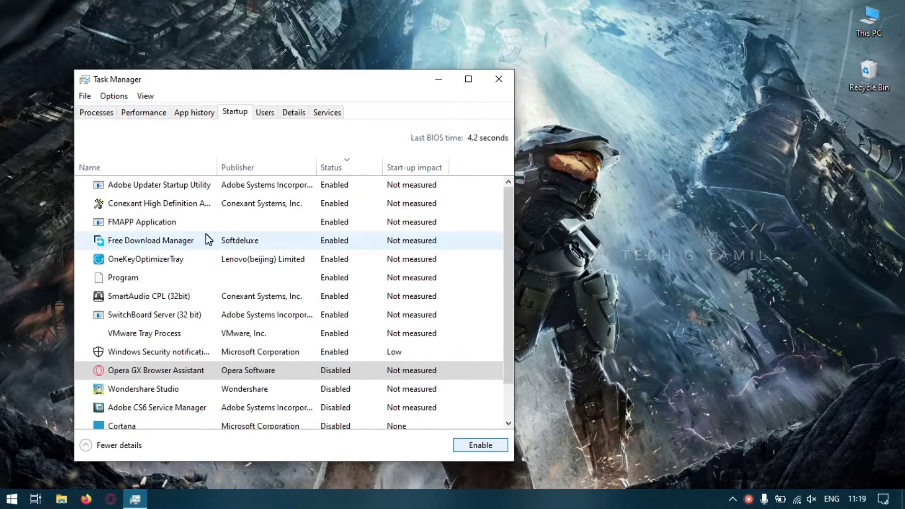
left_click(241, 185)
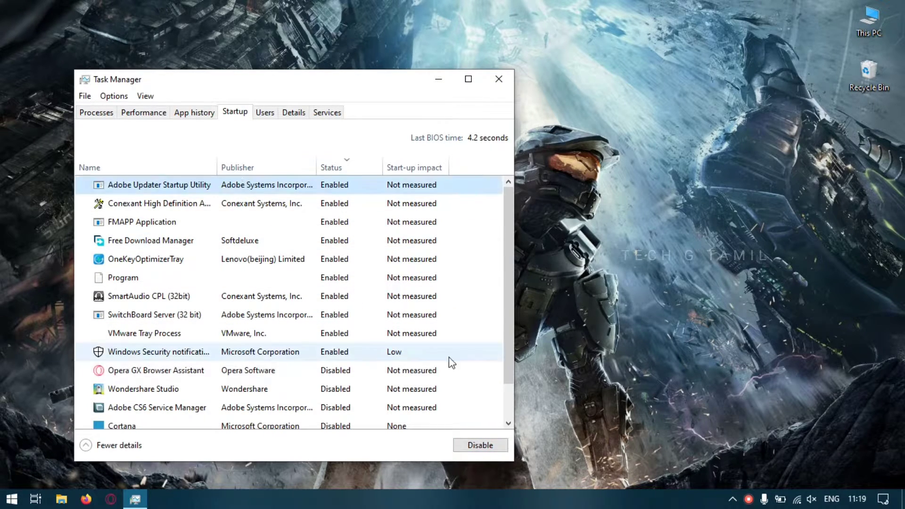
left_click(480, 445)
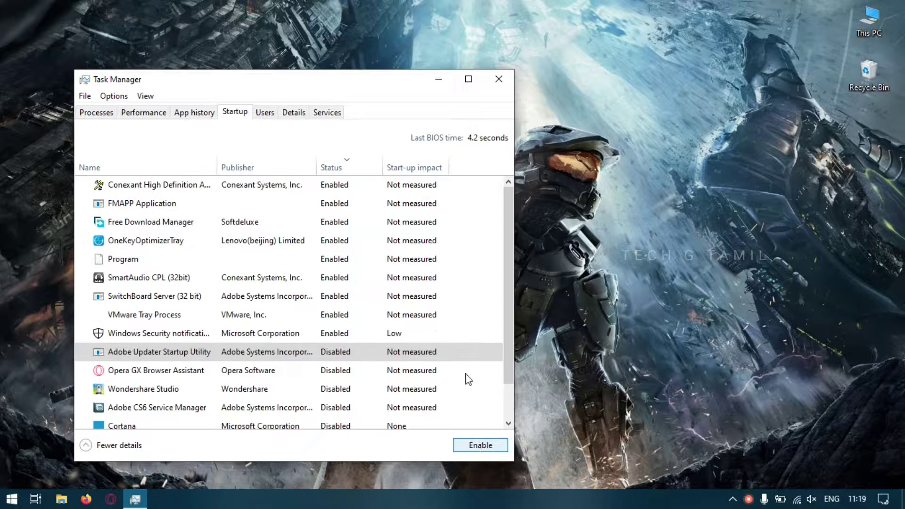
Step: Disable VMware Tray Process and SwitchBoard Server (32 bit) in the startup programs
left_click(384, 320)
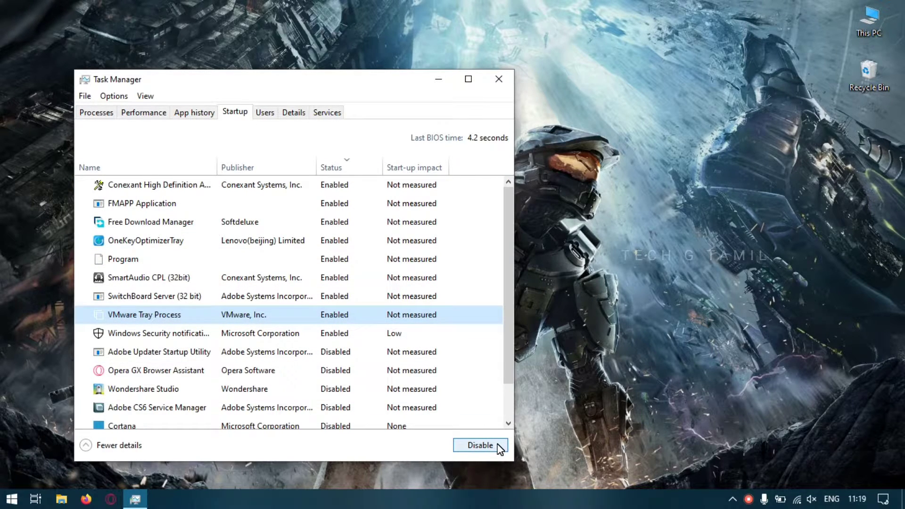
left_click(480, 445)
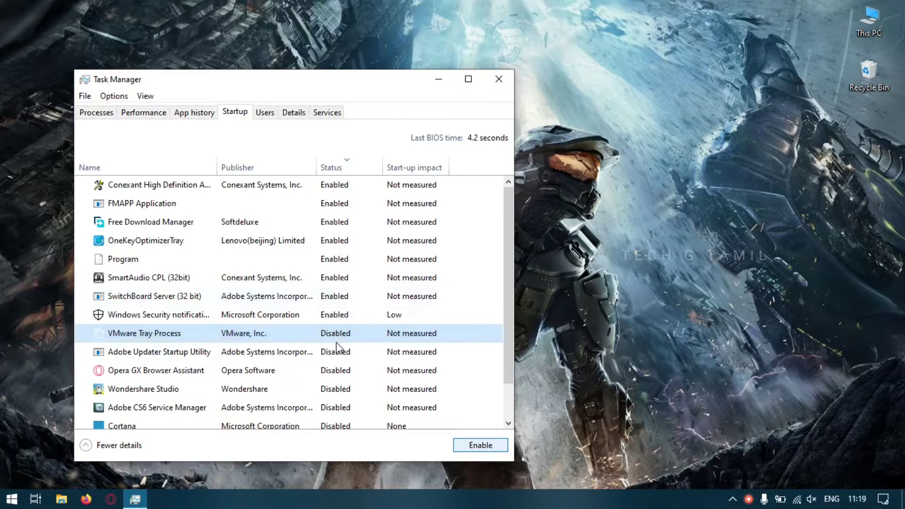
left_click(355, 300)
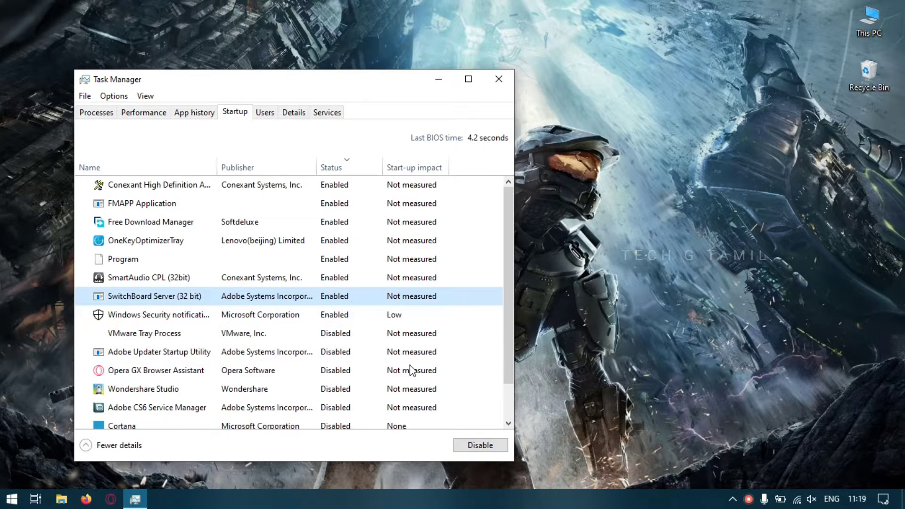
left_click(491, 446)
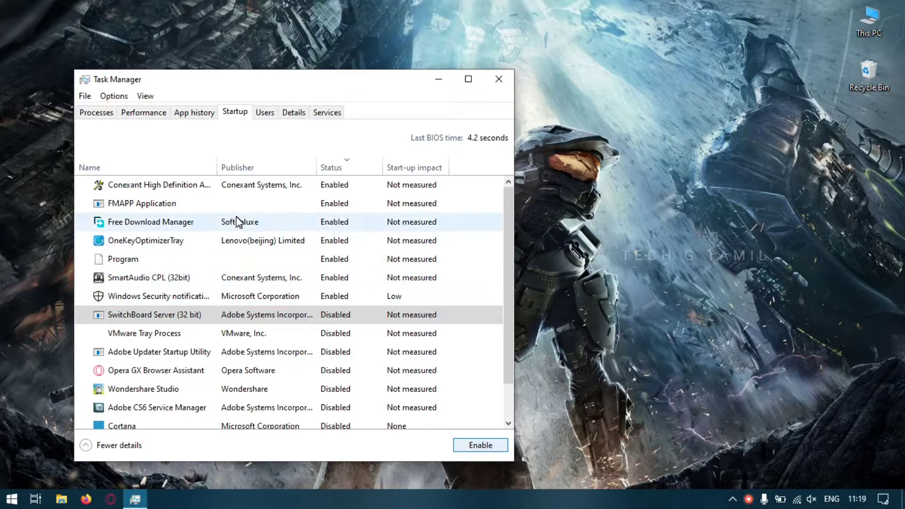
Step: Disable OneKeyOptimizerTray at startup and close Task Manager
left_click(258, 240)
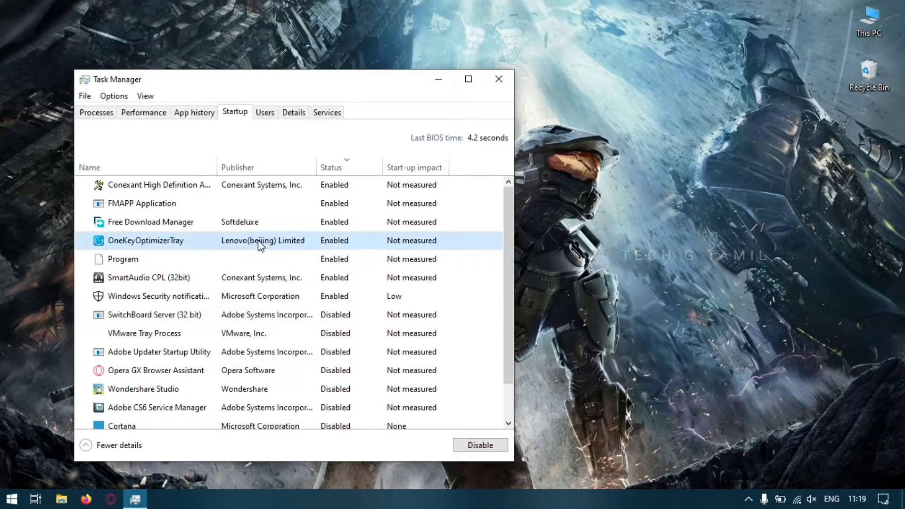
left_click(478, 445)
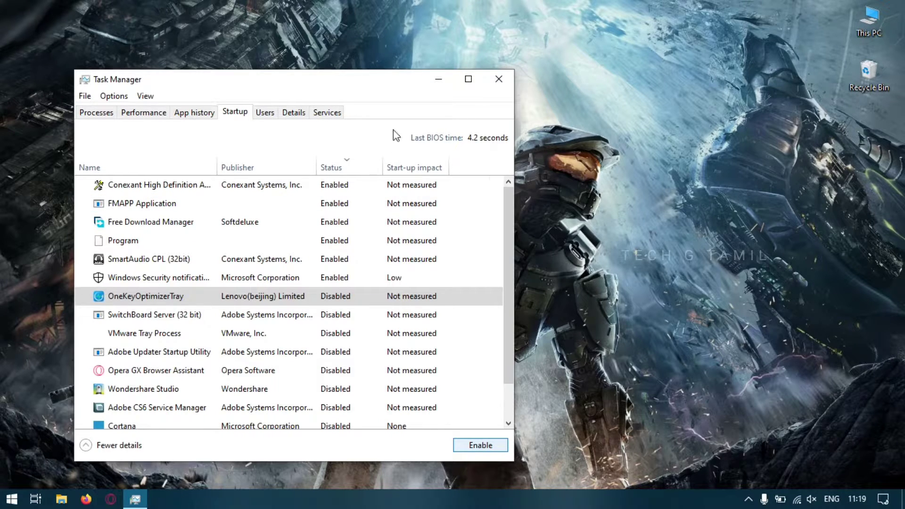
left_click(498, 80)
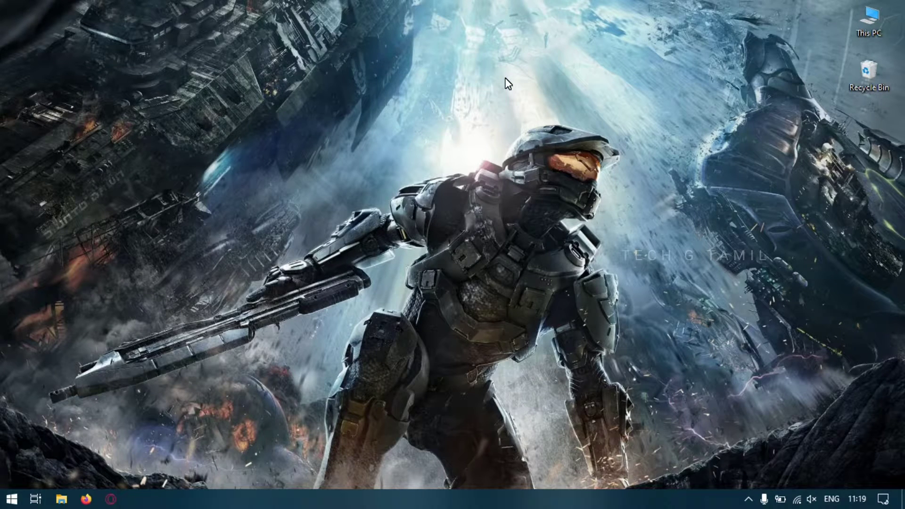
Step: Open the user's temporary files folder by running %temp% from the Run dialog
key("super")
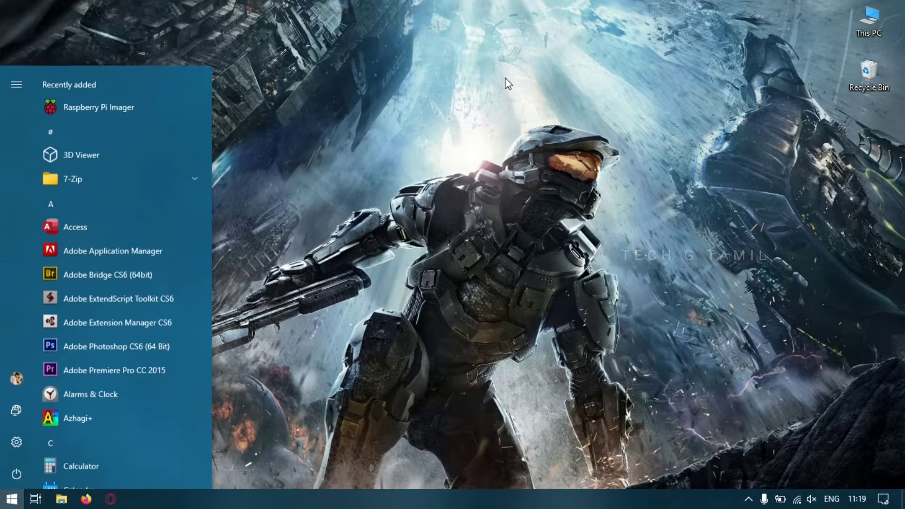
key("super")
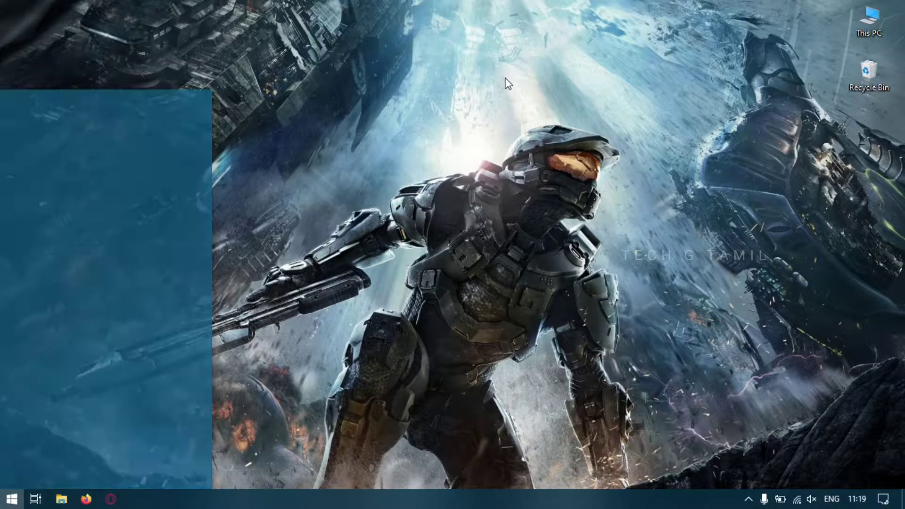
key("super")
type("run")
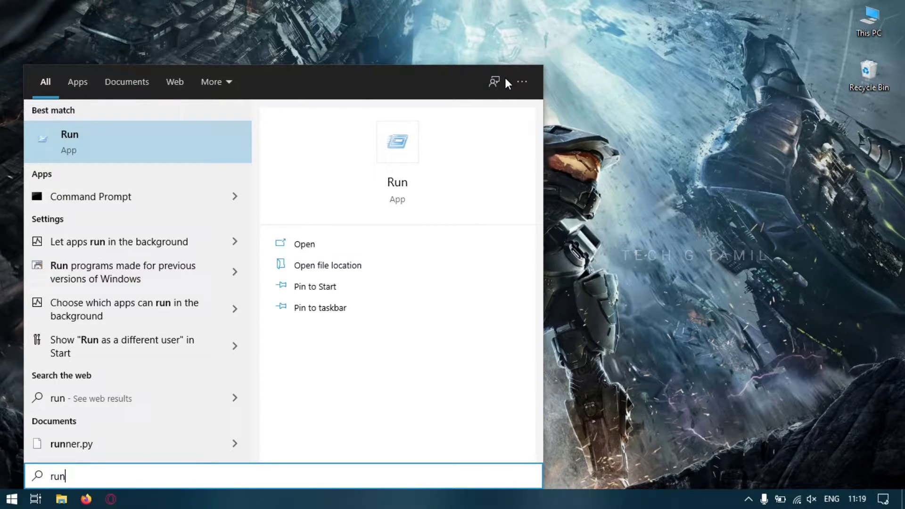
key("Return")
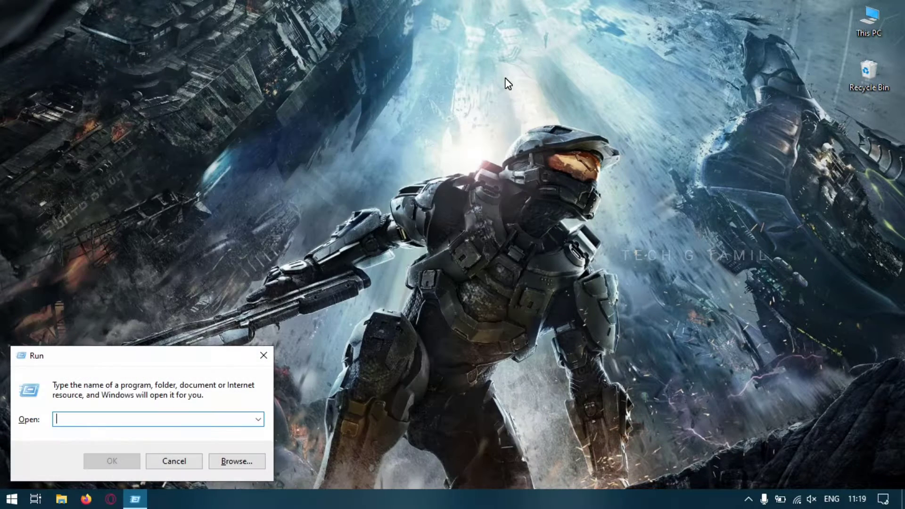
type("%%")
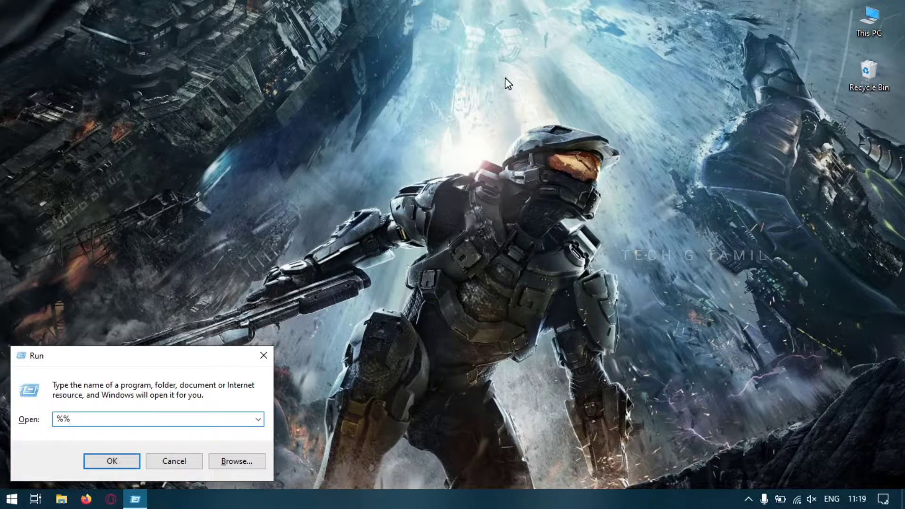
type("temp")
key("Return")
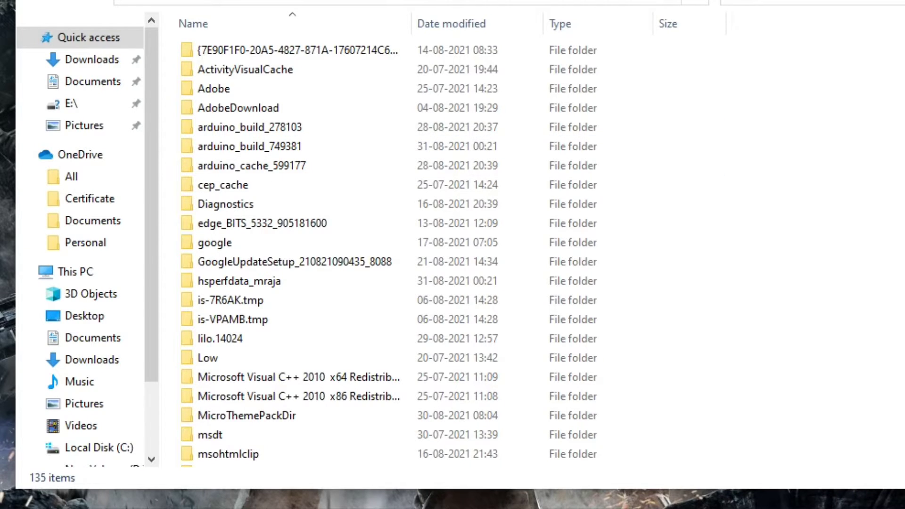
Step: Permanently delete everything in the temp folder, granting administrator permission for all current items and skipping the file in use
left_click(597, 316)
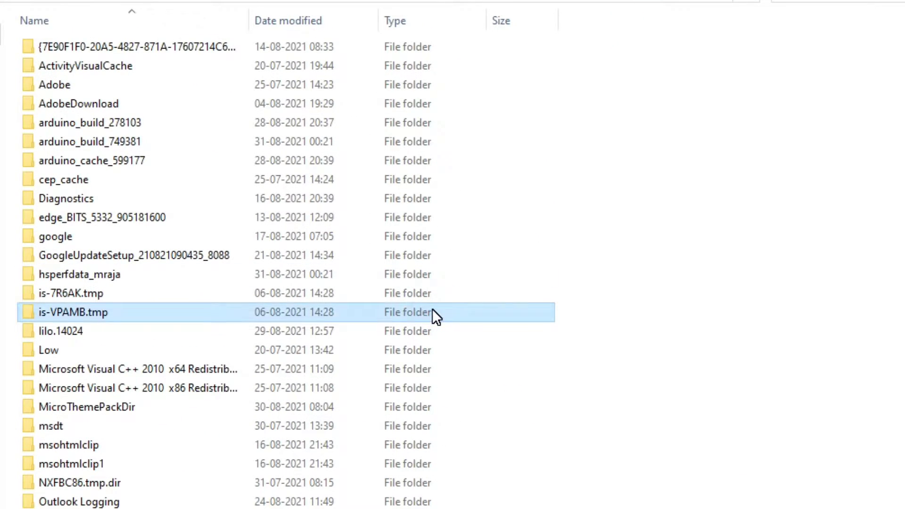
key("ctrl+a")
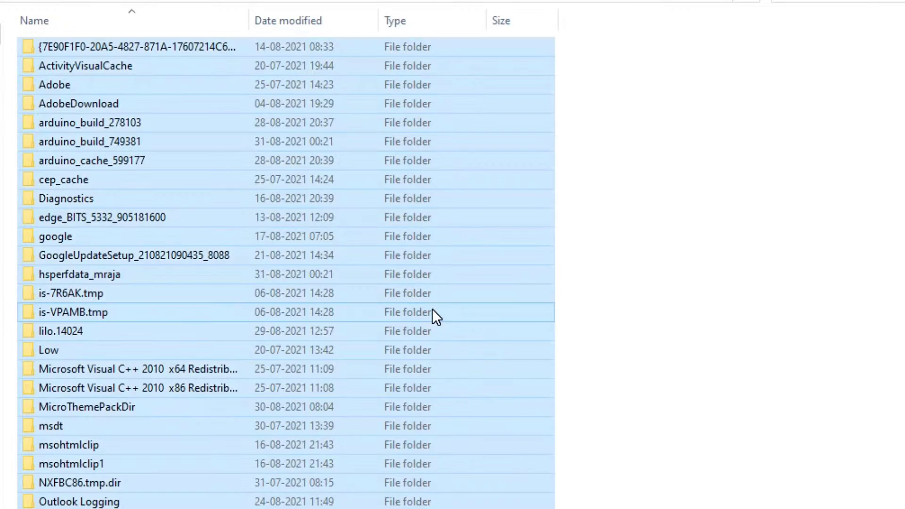
key("shift+Delete")
key("Return")
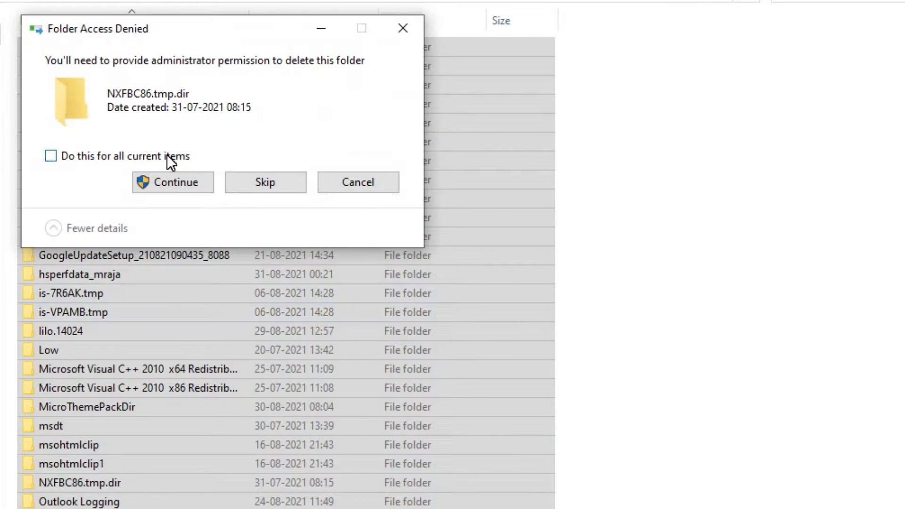
left_click(167, 156)
left_click(168, 184)
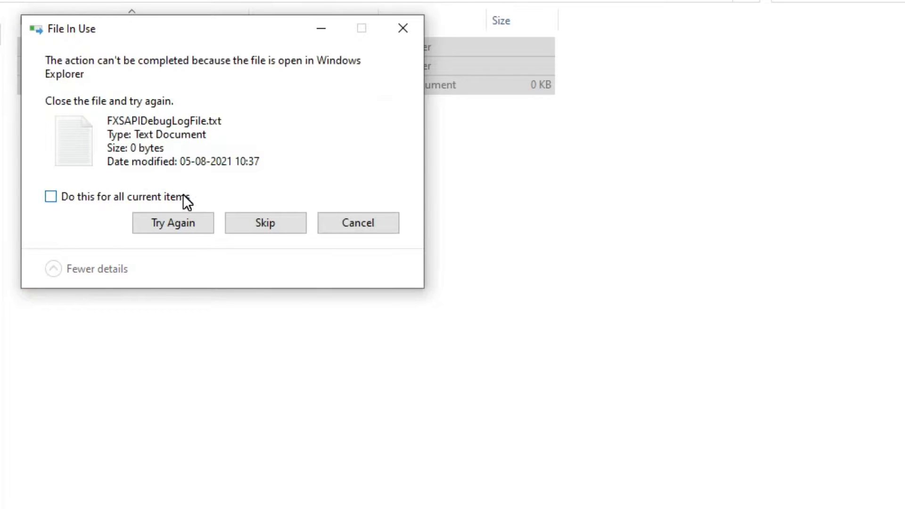
left_click(272, 224)
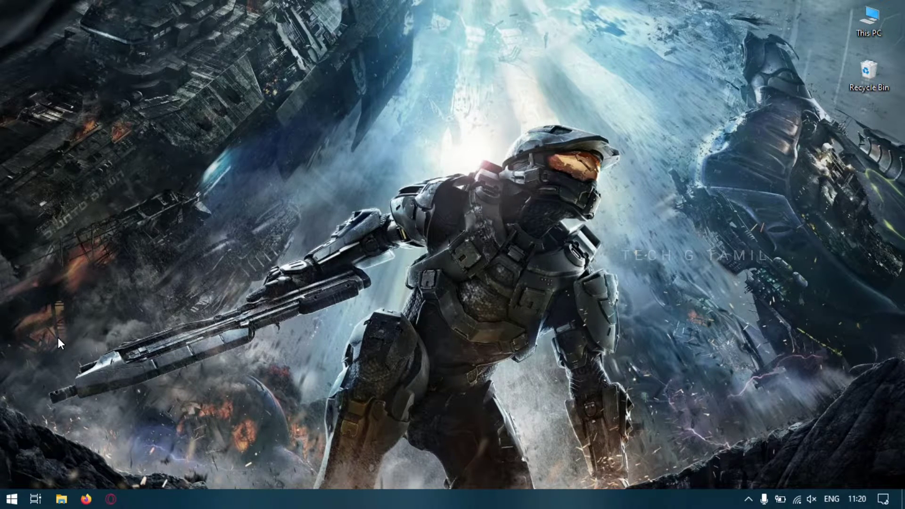
Step: Search Windows for "per", open the appearance and performance options, and bring up the virtual memory settings
key("super")
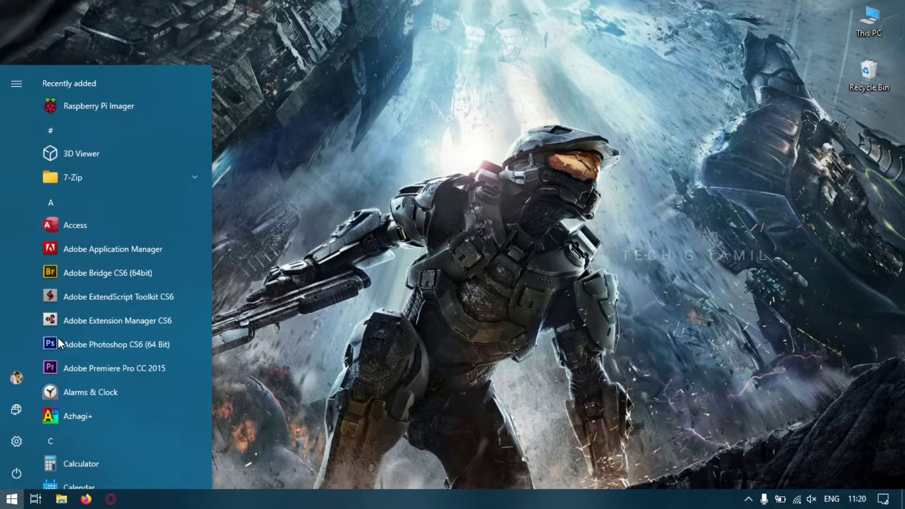
type("per")
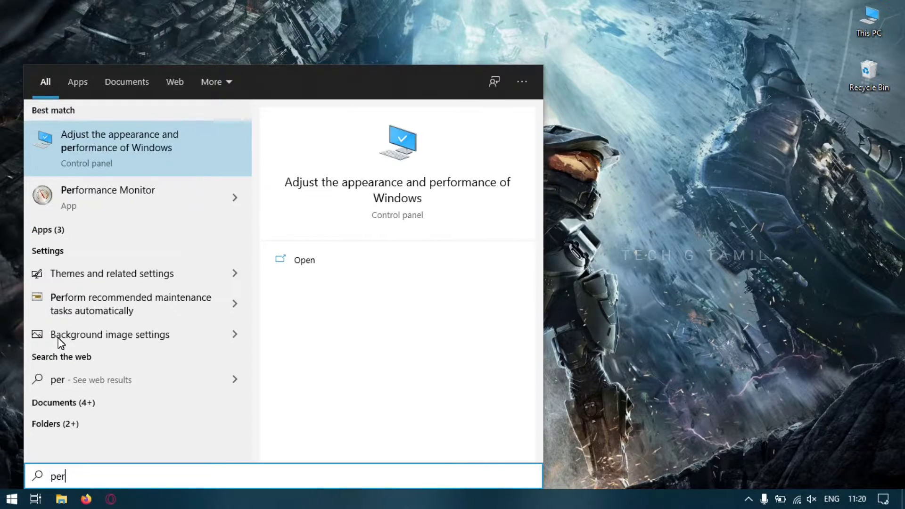
key("Return")
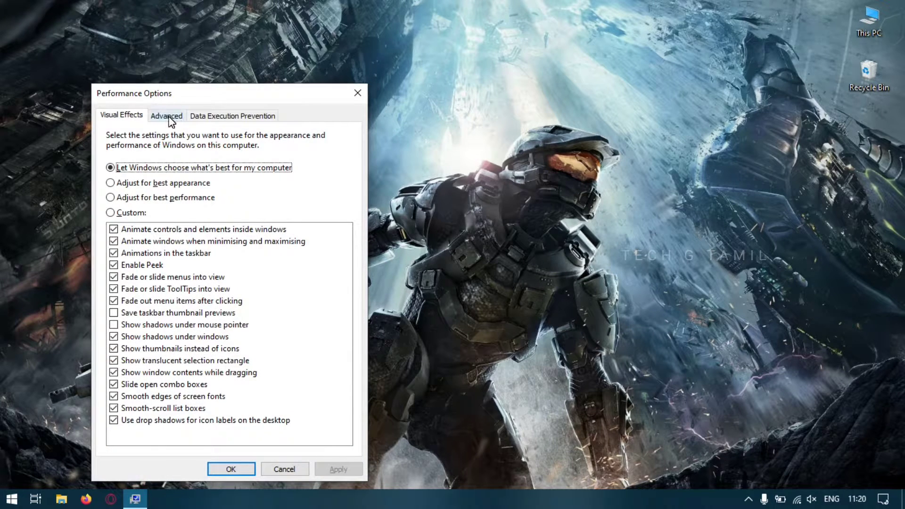
left_click(171, 120)
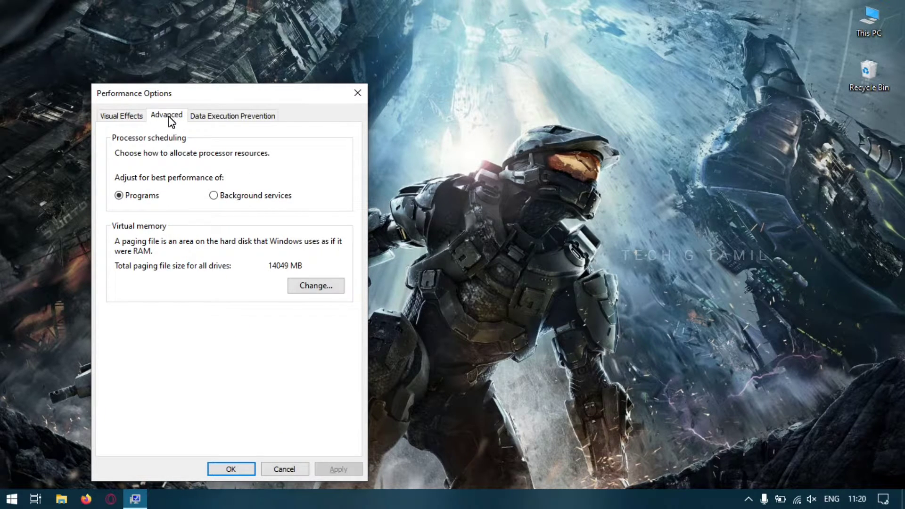
left_click(298, 278)
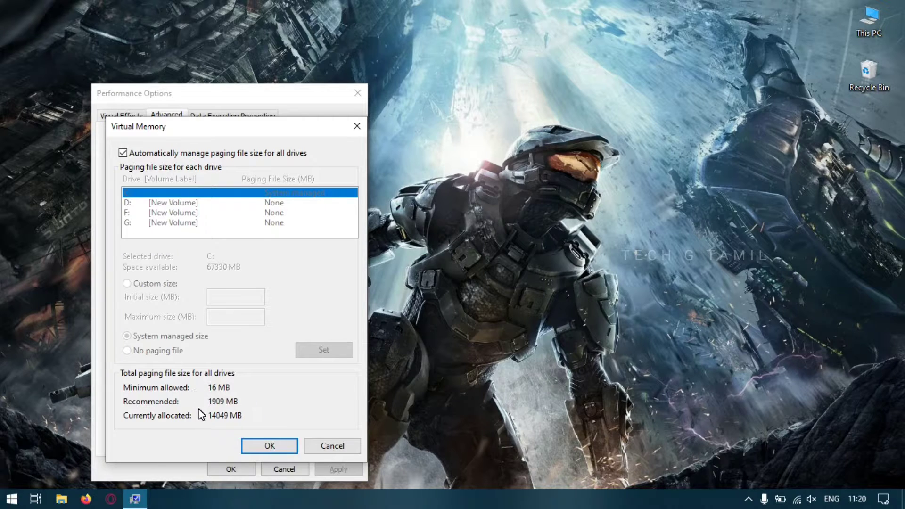
Step: Give drive C: a custom paging file of 1500 MB initial and 1909 MB maximum size, and close the performance options
left_click(123, 153)
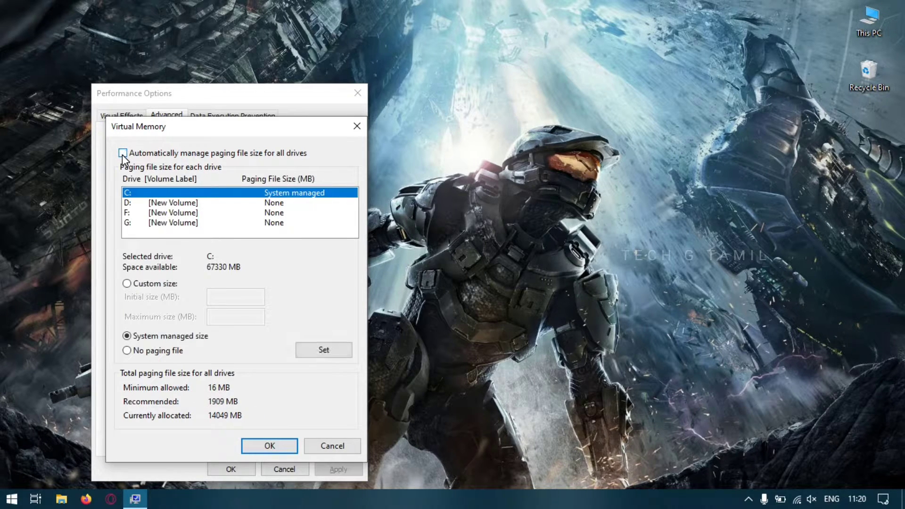
left_click(154, 284)
left_click(221, 297)
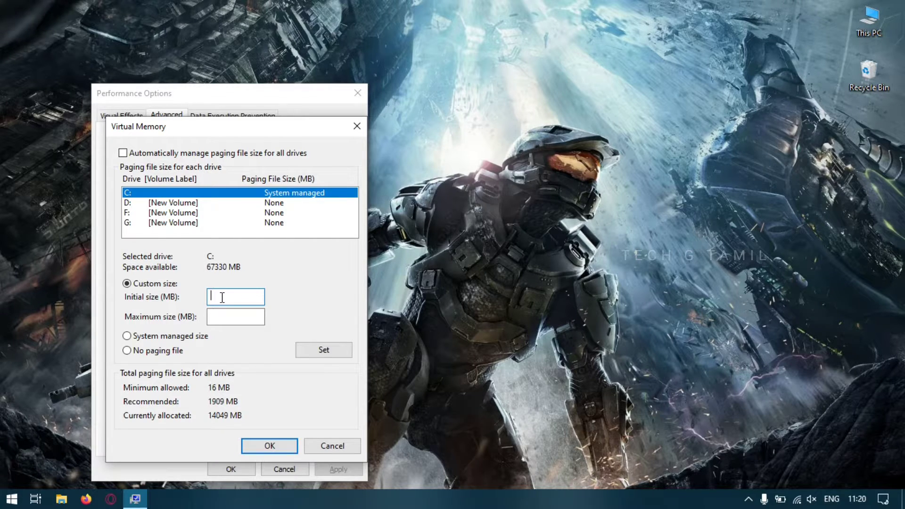
type("1500")
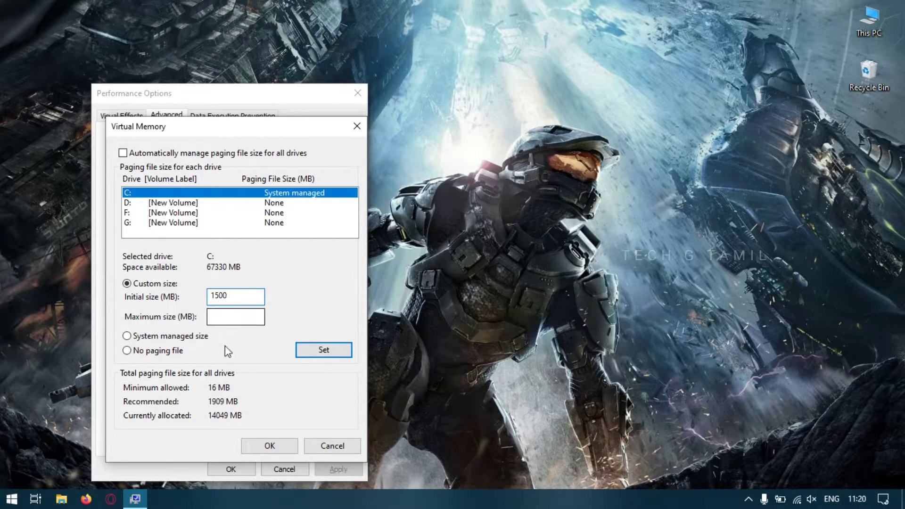
left_click(231, 323)
type("1909")
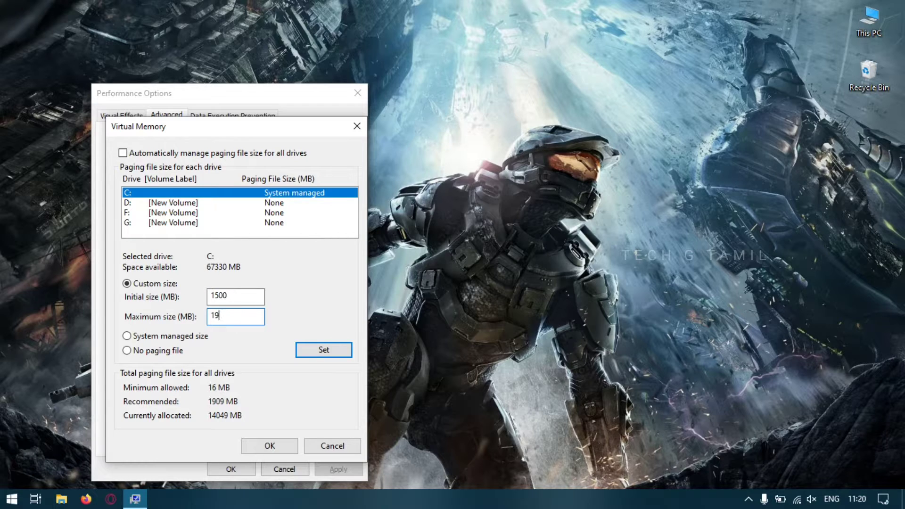
left_click(319, 351)
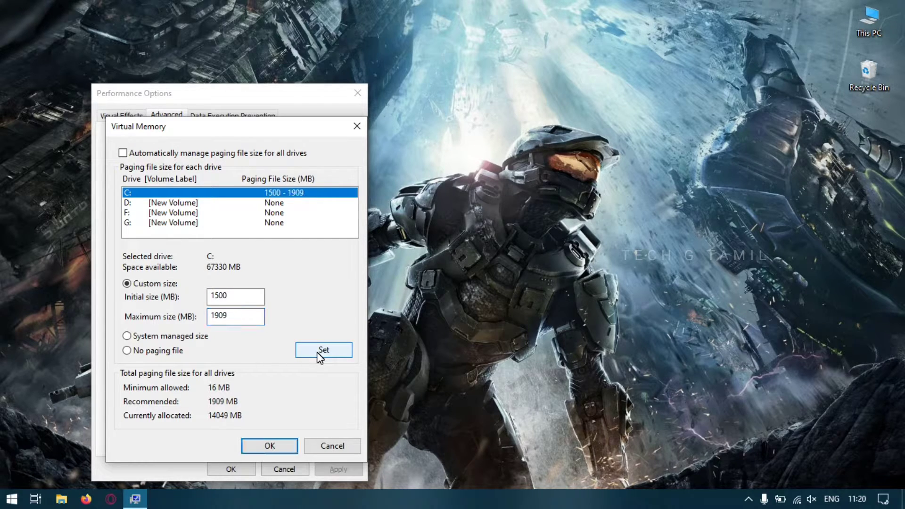
left_click(276, 445)
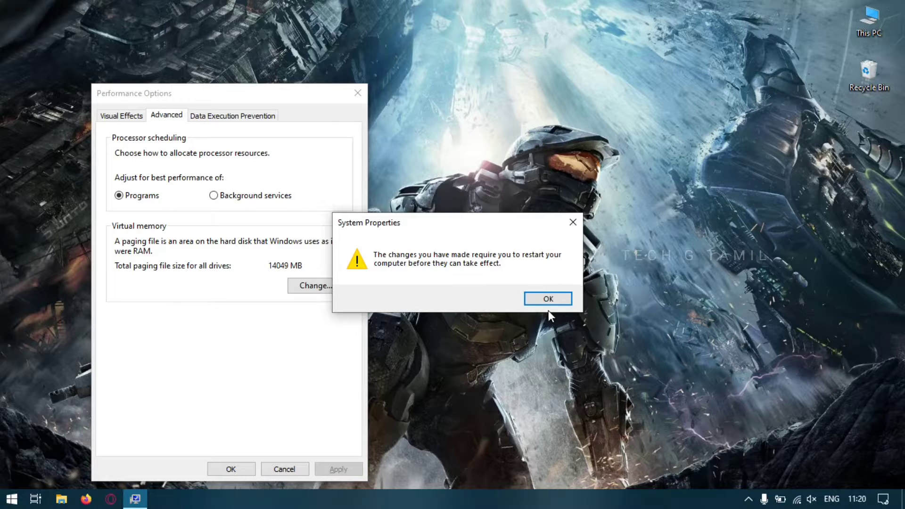
left_click(547, 300)
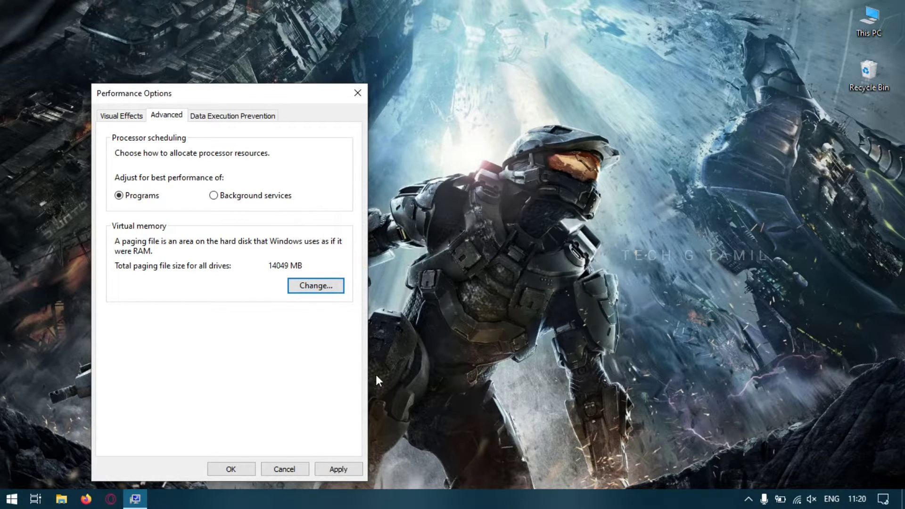
left_click(246, 468)
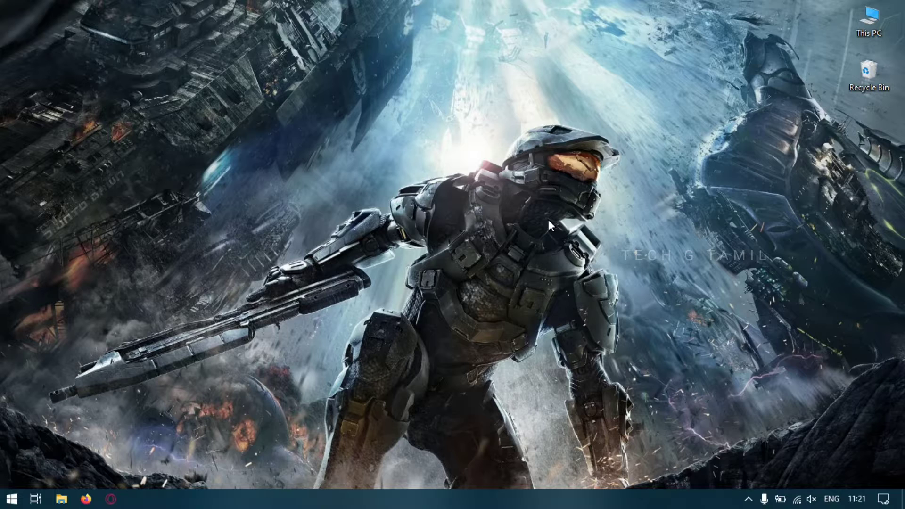
Step: Open System Configuration by running msconfig from the Run dialog
key("super")
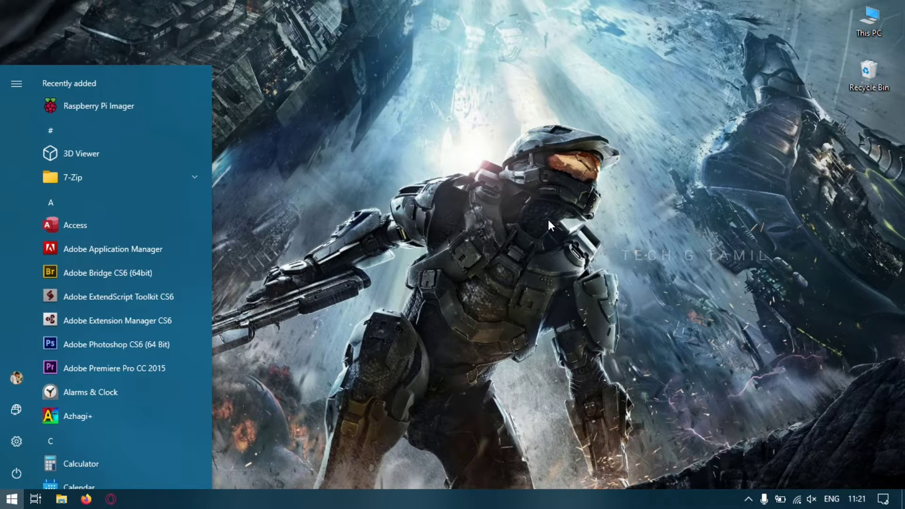
type("run")
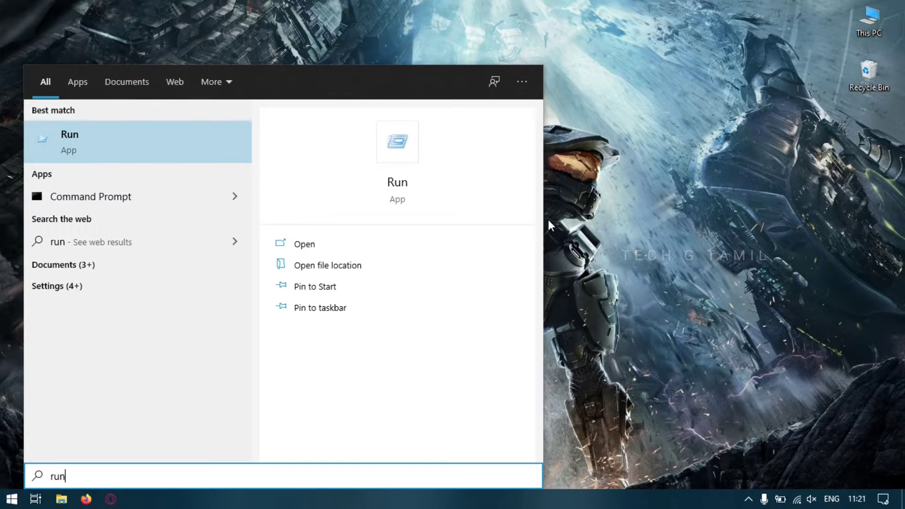
key("Return")
type("ms")
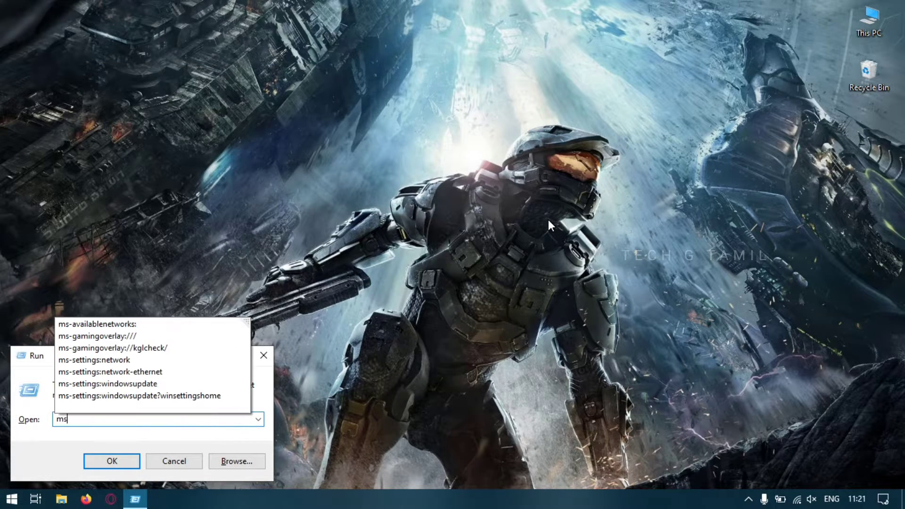
type("config")
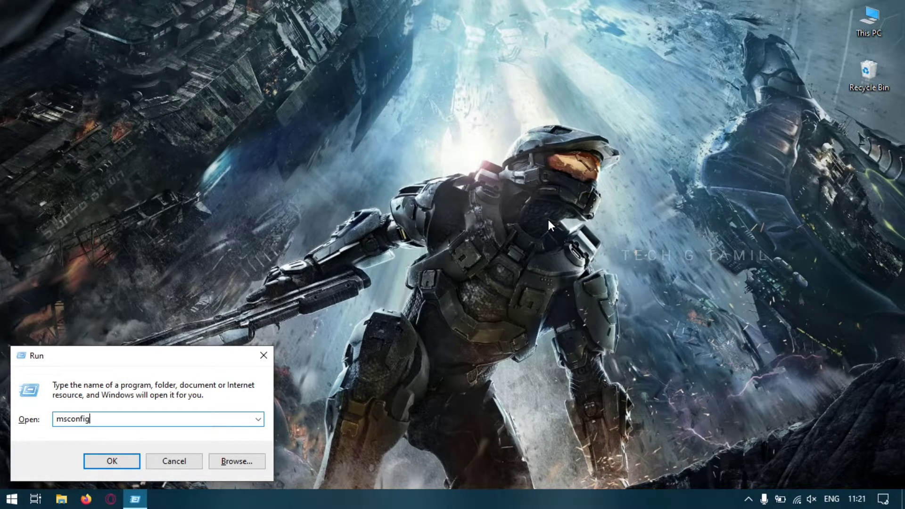
key("Return")
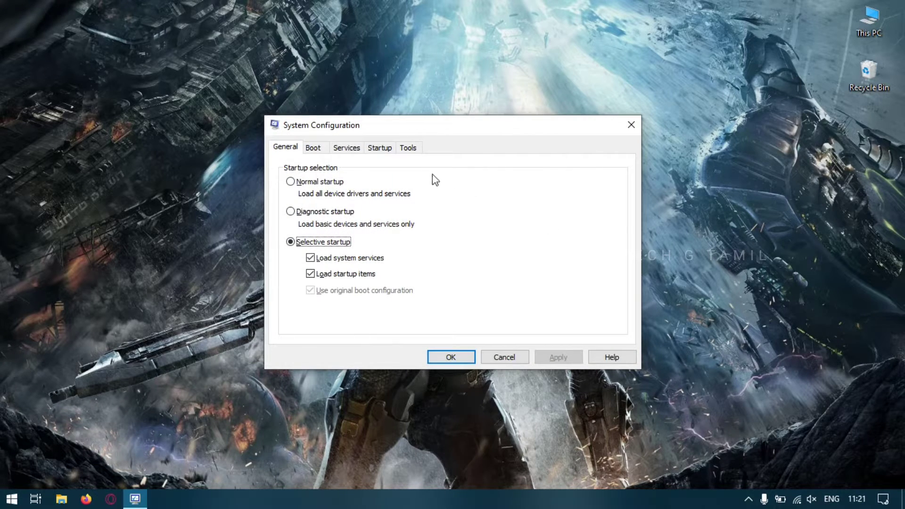
Step: Show the services in System Configuration with all Microsoft services hidden, and look through the remaining entries
left_click(314, 147)
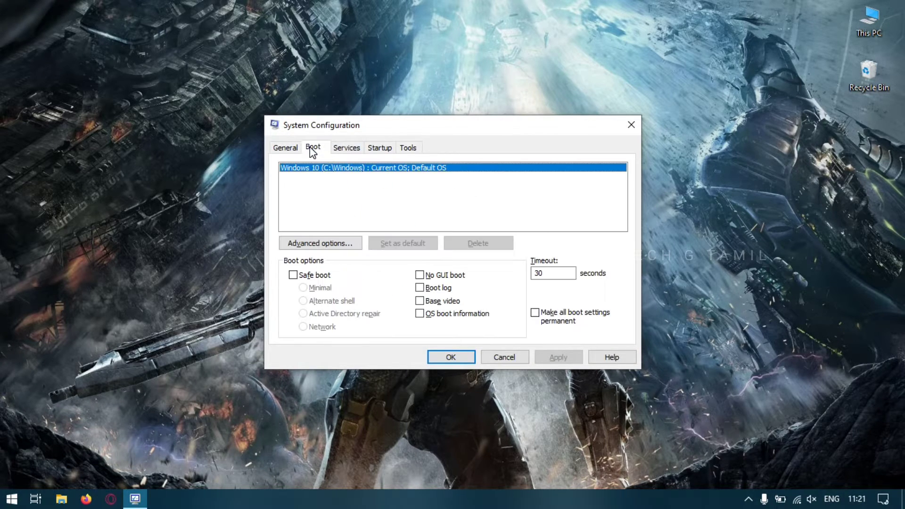
left_click(341, 150)
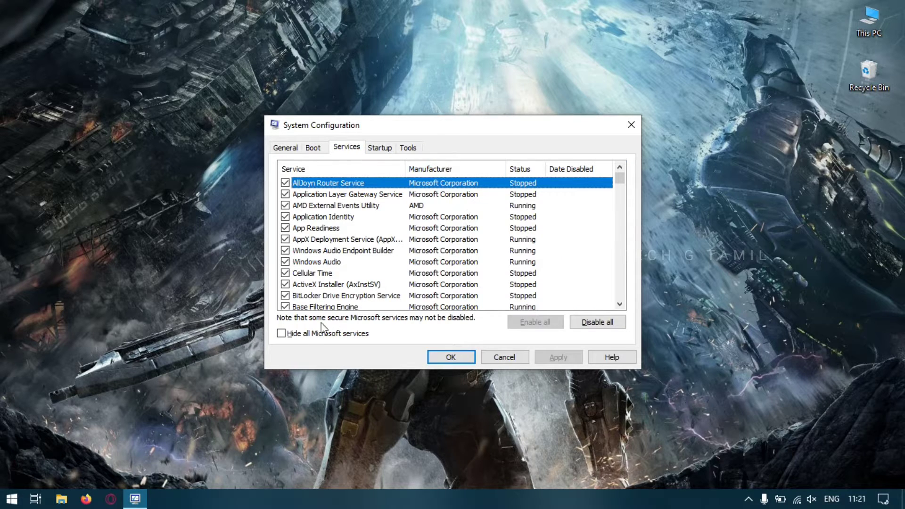
left_click(293, 332)
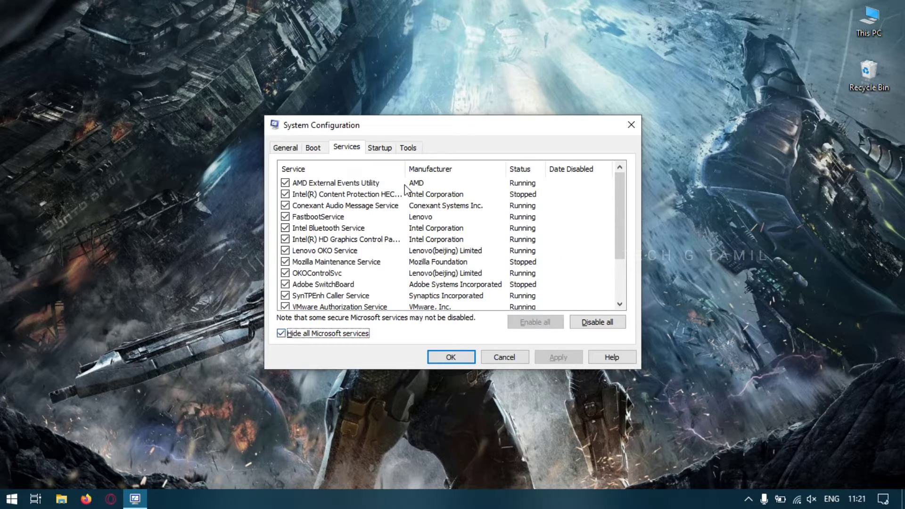
scroll(409, 259, "down", 2)
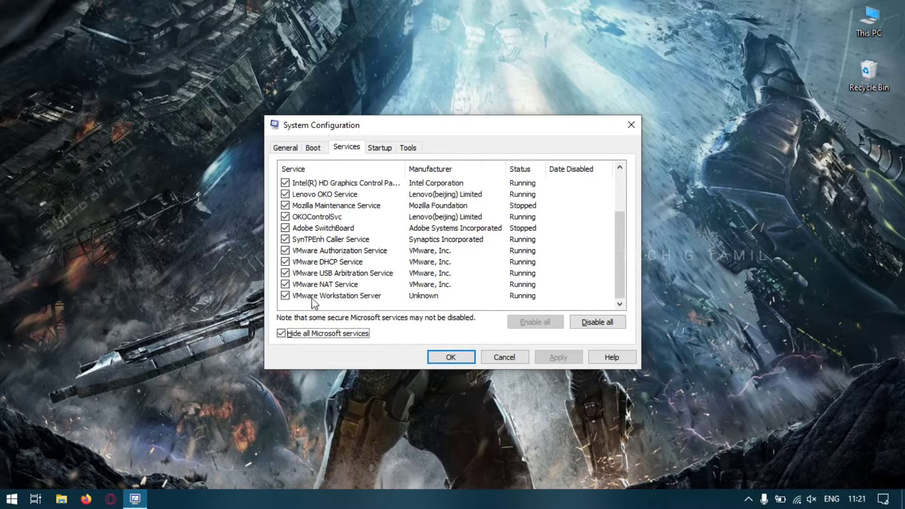
left_click(420, 298)
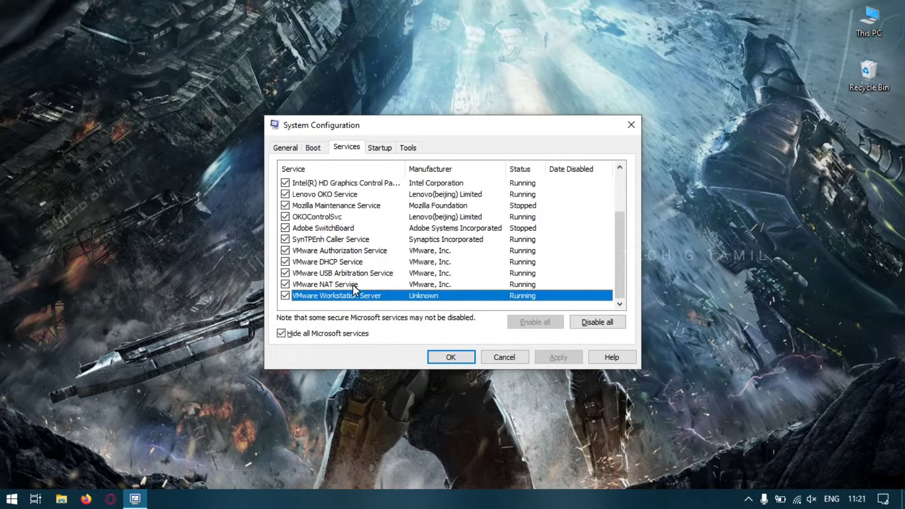
Step: Disable the AMD External Events Utility, the Intel services, Conexant Audio Message Service, FastbootService and SynTPEnh Caller Service individually
scroll(353, 284, "up", 2)
left_click(285, 183)
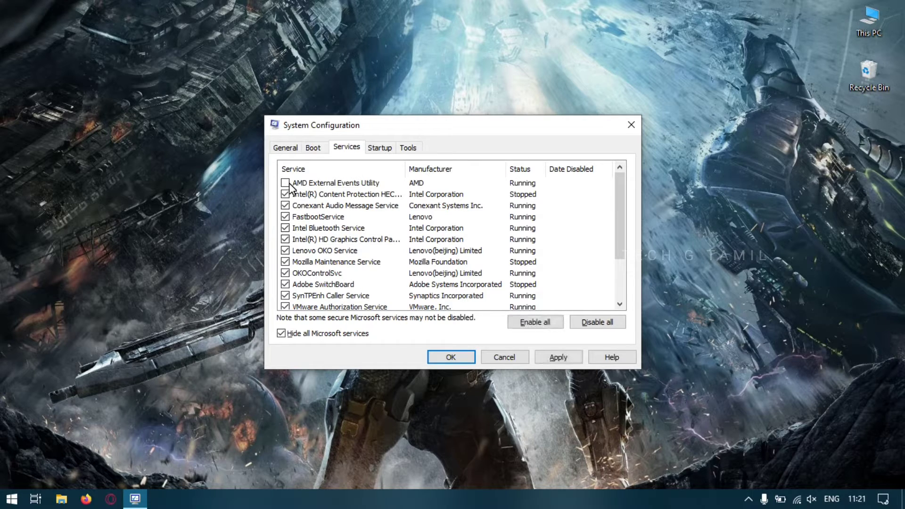
left_click(285, 194)
left_click(285, 206)
left_click(285, 239)
scroll(295, 257, "down", 1)
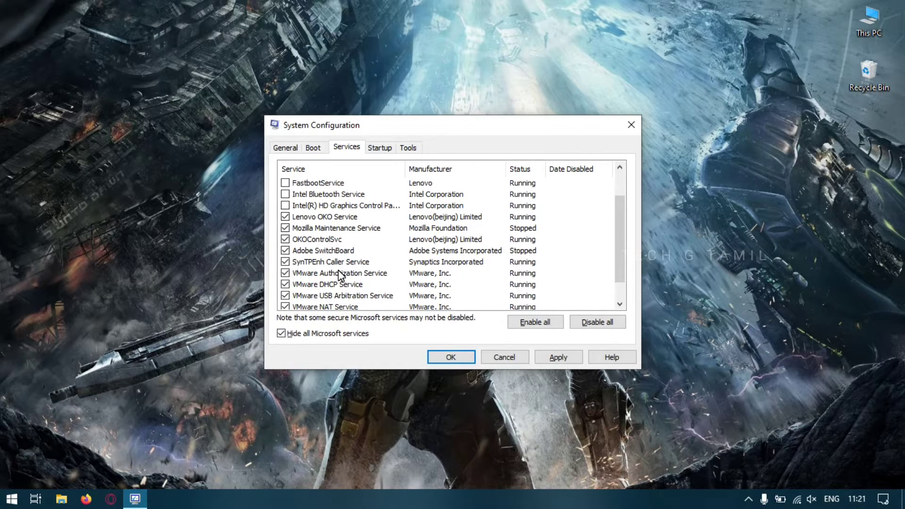
left_click(287, 262)
key("End")
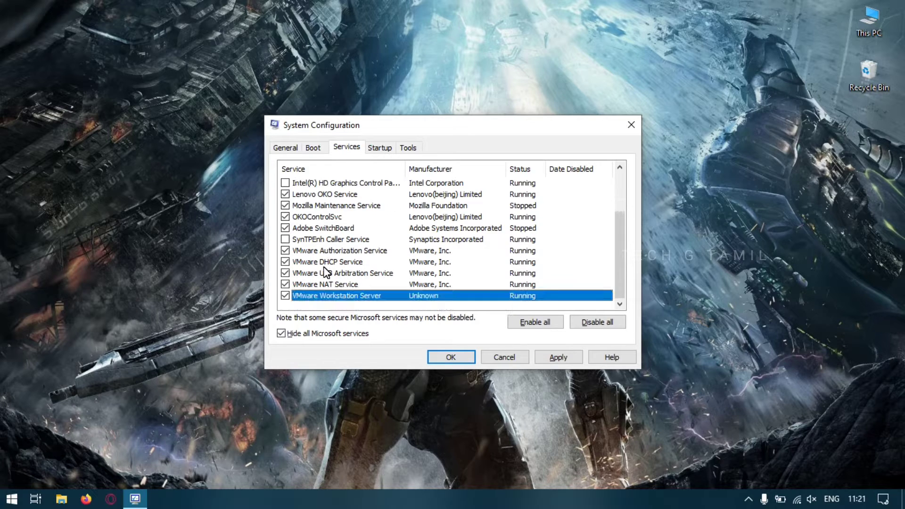
Step: Disable all the listed non-Microsoft services at once and apply the change
left_click(609, 328)
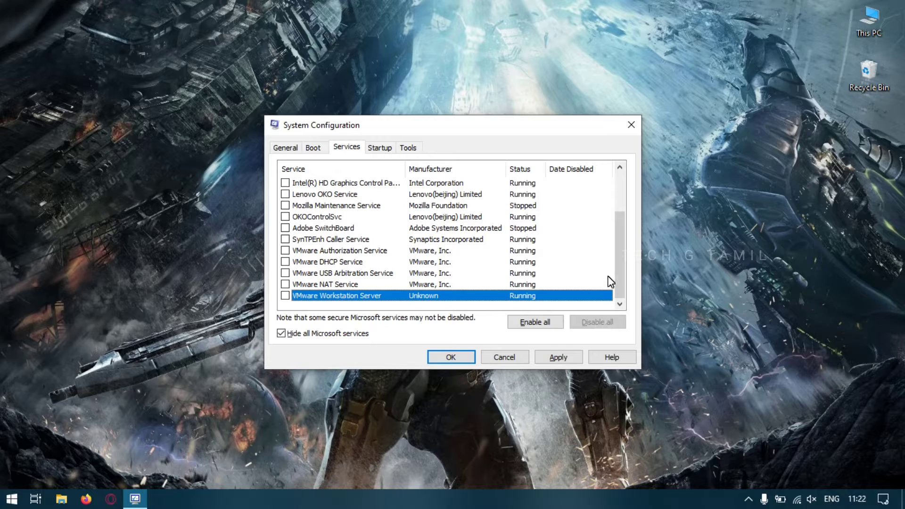
scroll(610, 281, "up", 2)
left_click(568, 359)
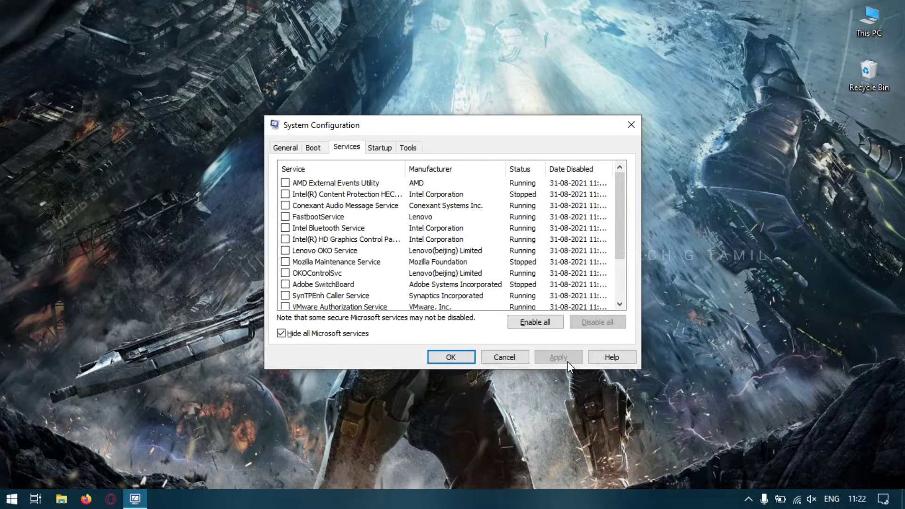
Step: Review the manufacturer, status and disabled date of each non-Microsoft service
scroll(355, 279, "down", 2)
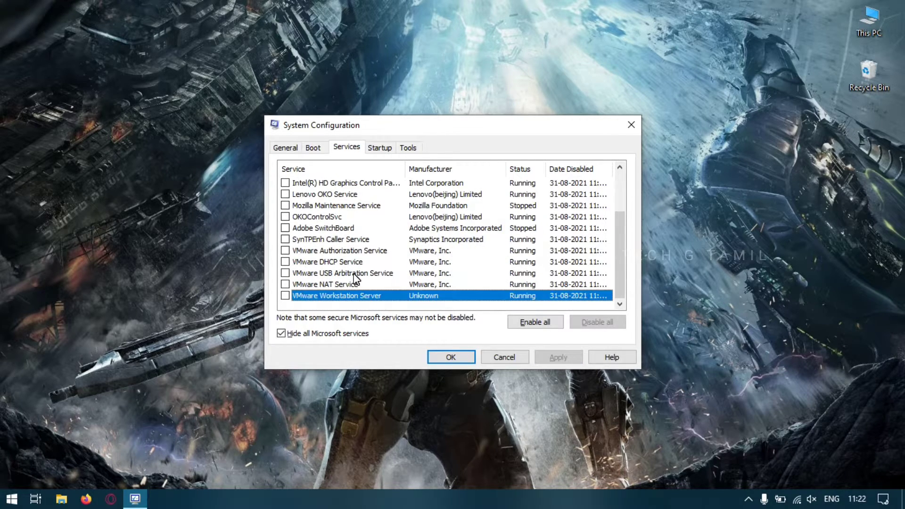
scroll(354, 279, "up", 2)
scroll(355, 279, "down", 2)
scroll(355, 279, "up", 2)
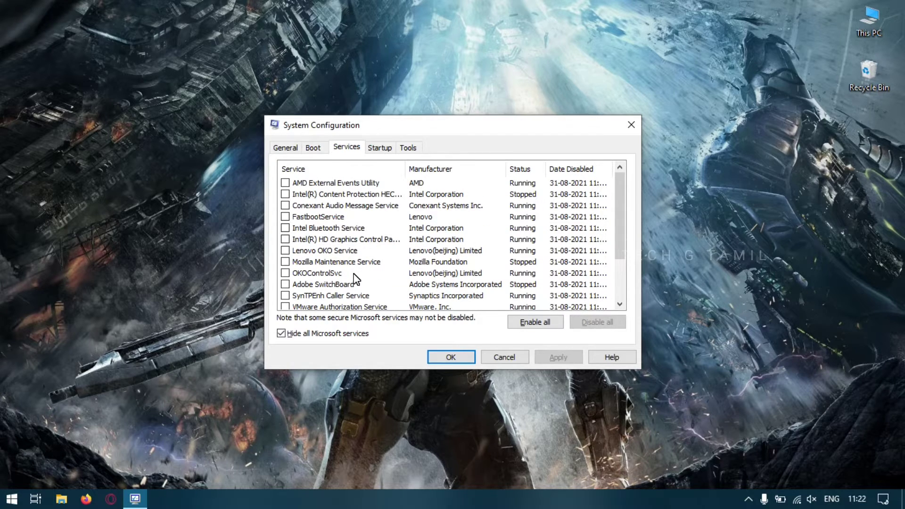
scroll(354, 278, "down", 2)
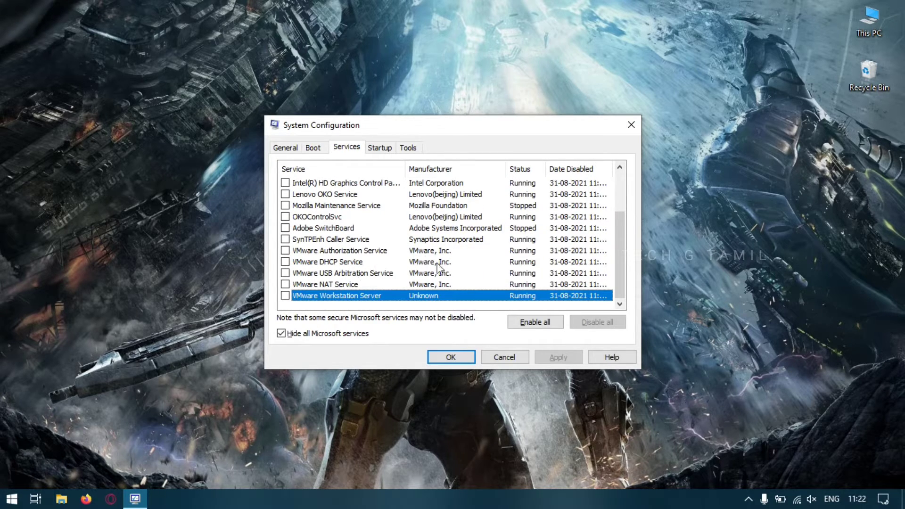
scroll(546, 272, "up", 1)
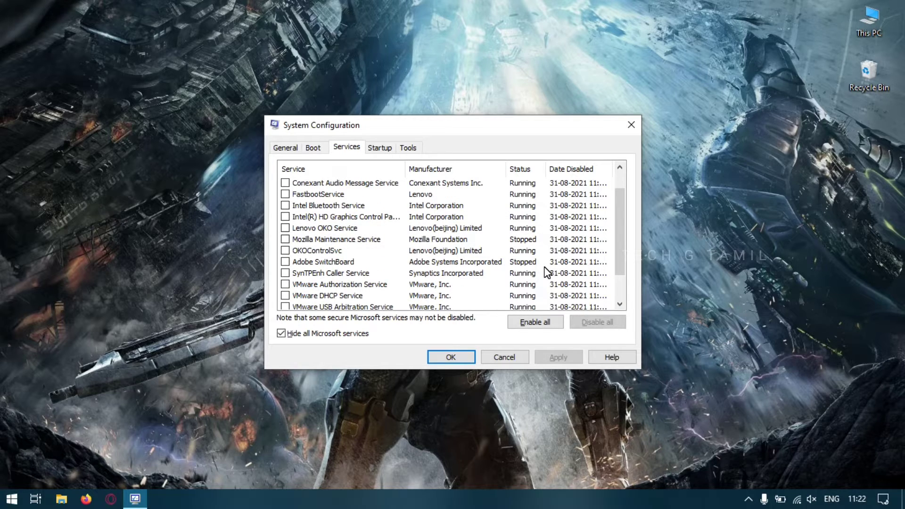
scroll(546, 272, "up", 1)
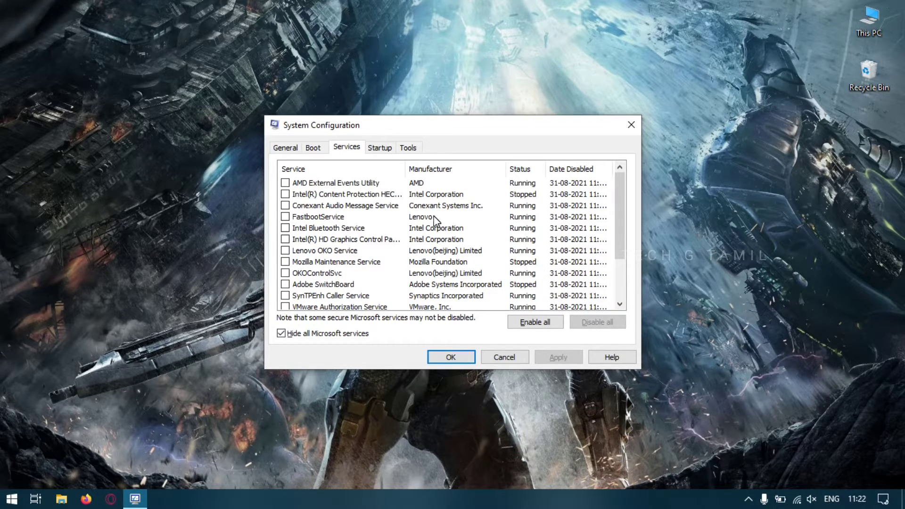
Step: Re-enable the Intel(R) Content Protection service and disable it again
left_click(493, 199)
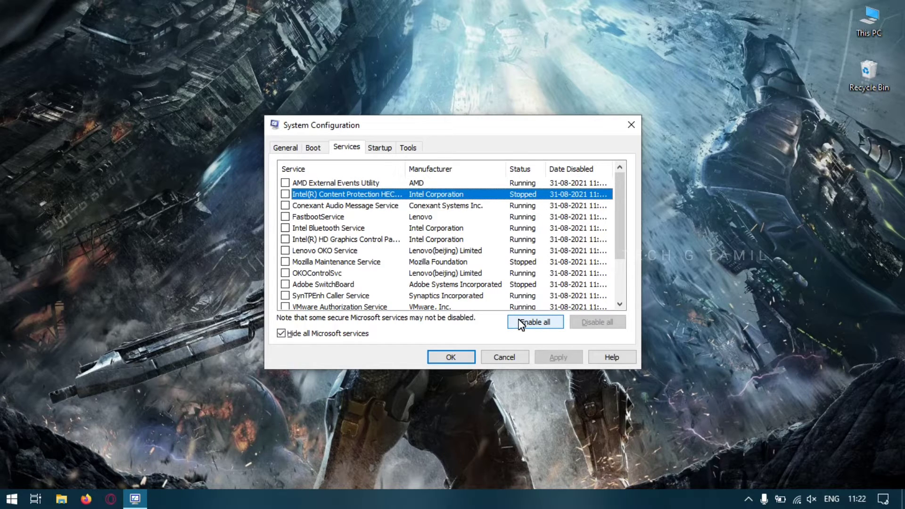
left_click(285, 194)
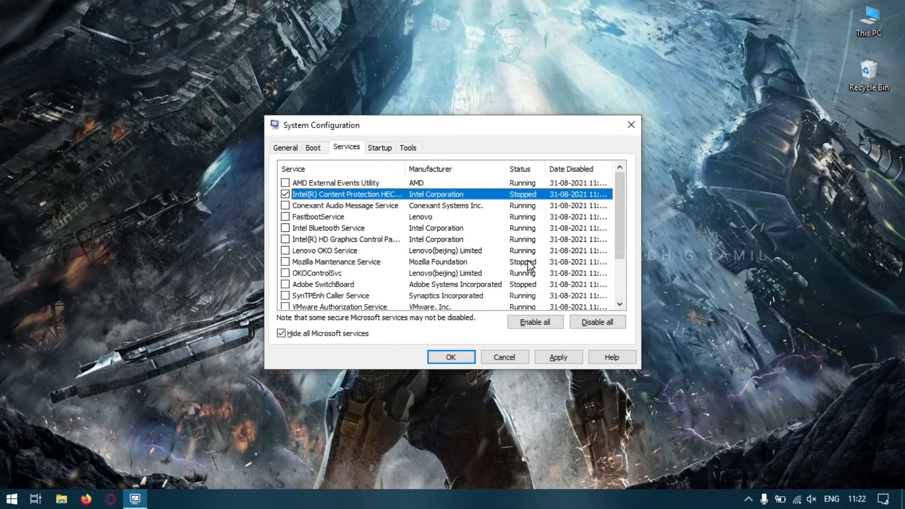
scroll(528, 265, "down", 2)
scroll(528, 265, "up", 2)
left_click(285, 195)
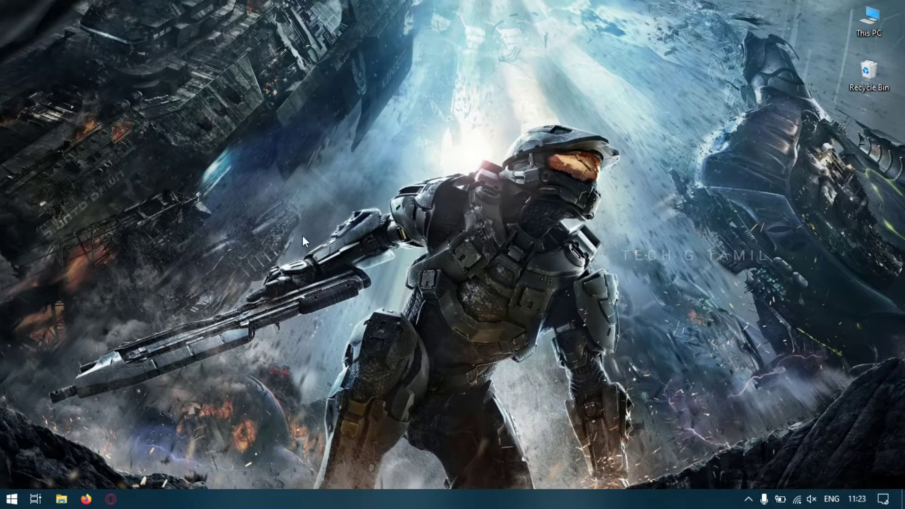
Step: Open Disk Clean-up from the properties of Local Disk (C:) and move its window clear of the screen edge
double_click(864, 9)
left_click(238, 201)
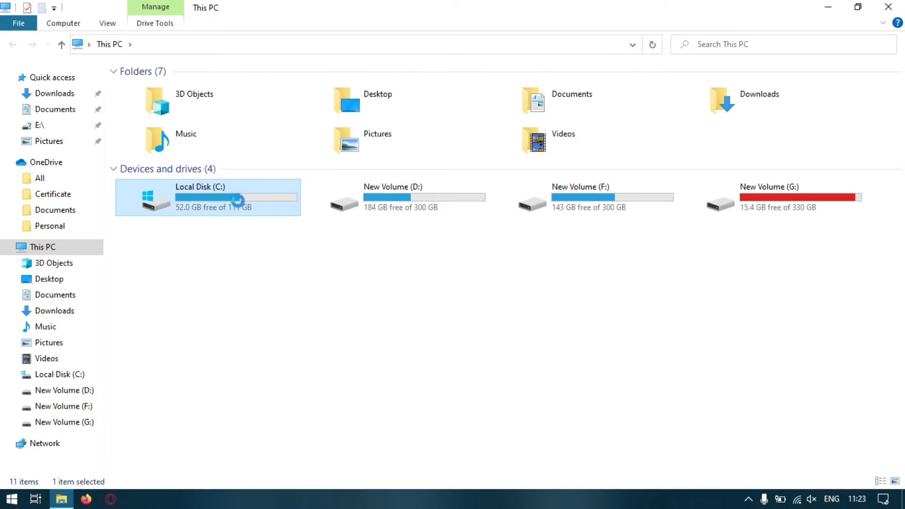
right_click(238, 200)
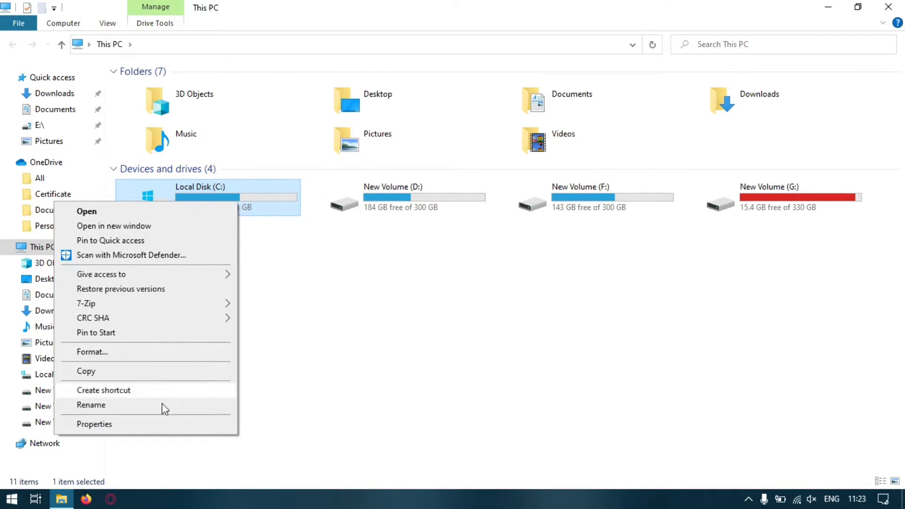
left_click(155, 422)
left_click(439, 375)
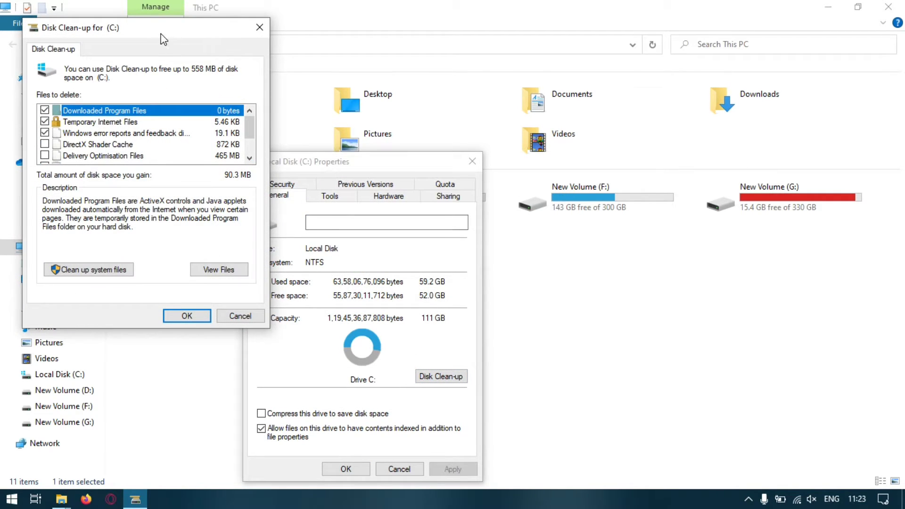
left_click_drag(161, 34, 452, 73)
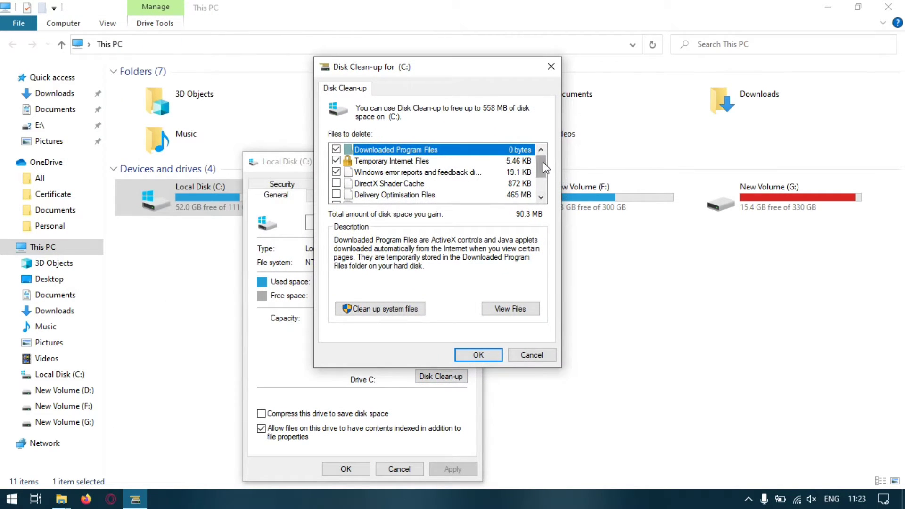
Step: Extend the Disk Clean-up of drive C: to system files and move the new window over the drive's properties
left_click(540, 186)
left_click(388, 311)
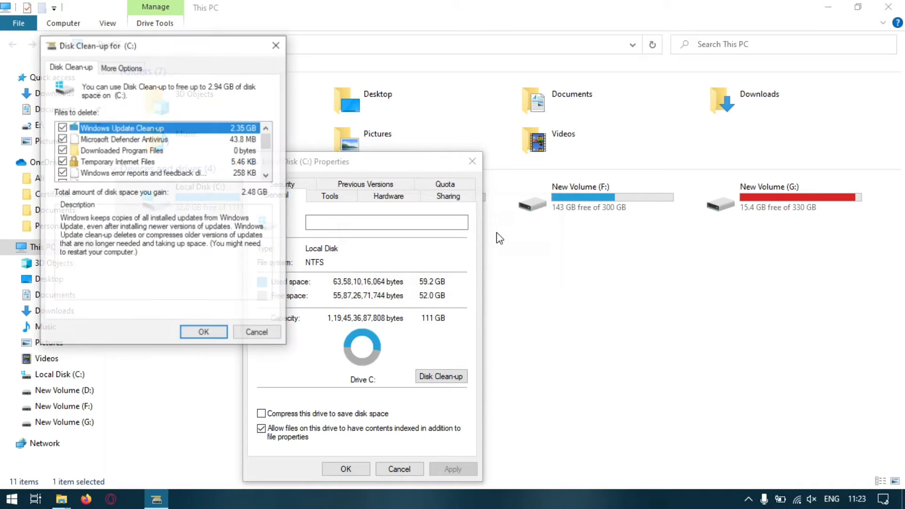
left_click_drag(140, 55, 396, 87)
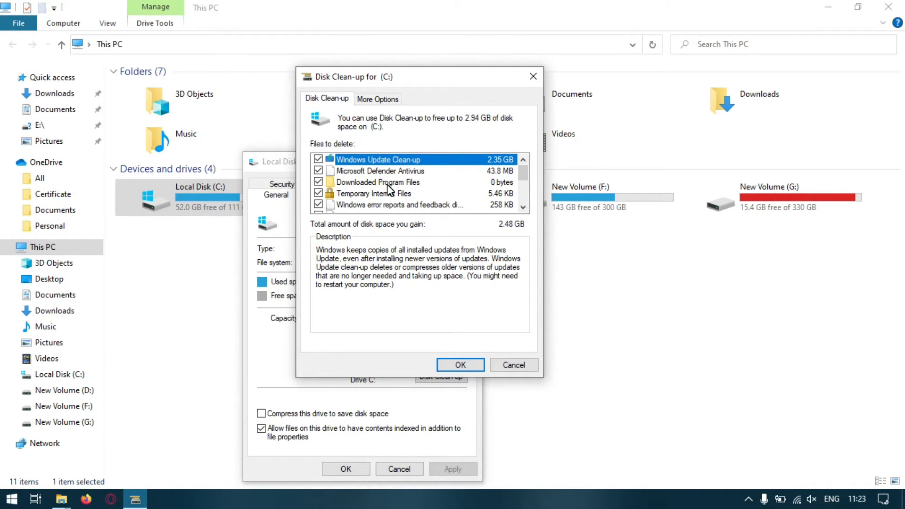
Step: Add Delivery Optimisation Files and Temporary files to the clean-up selection and permanently delete the selected files from drive C:
scroll(388, 189, "down", 1)
scroll(389, 189, "down", 1)
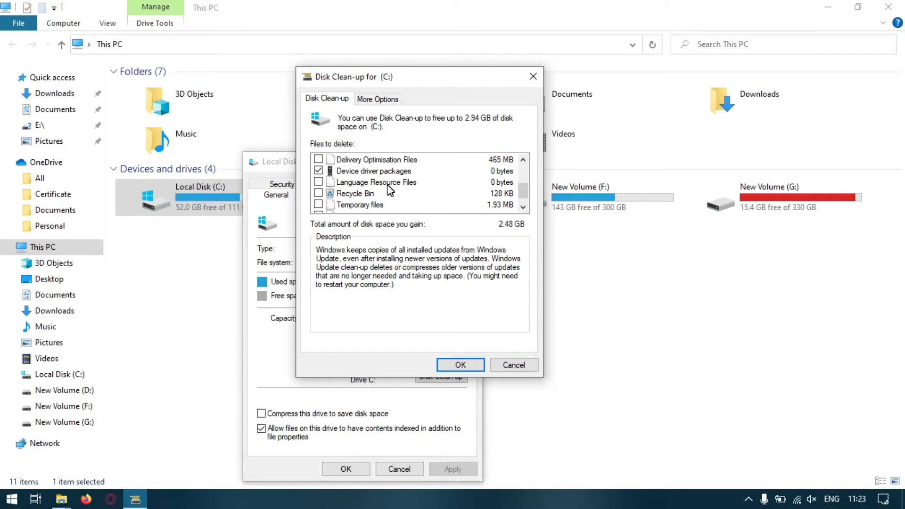
left_click(319, 159)
scroll(374, 193, "down", 1)
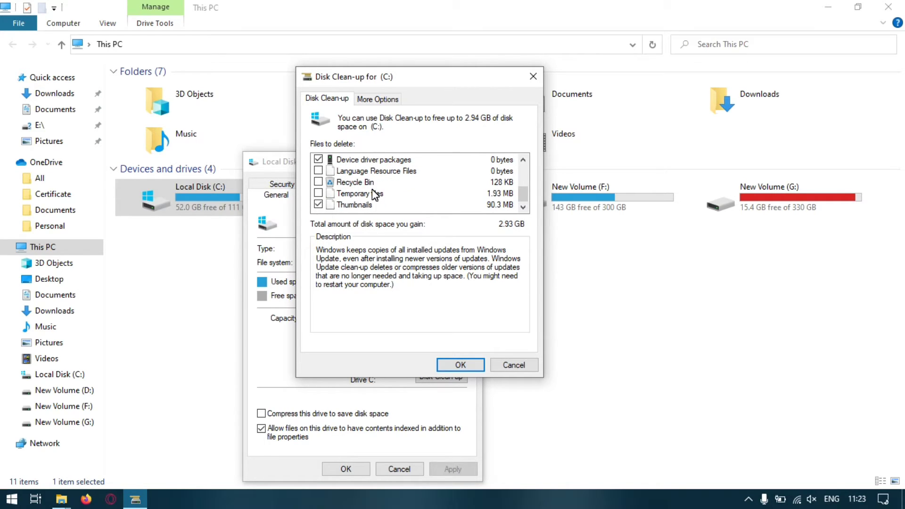
left_click(319, 192)
left_click(462, 364)
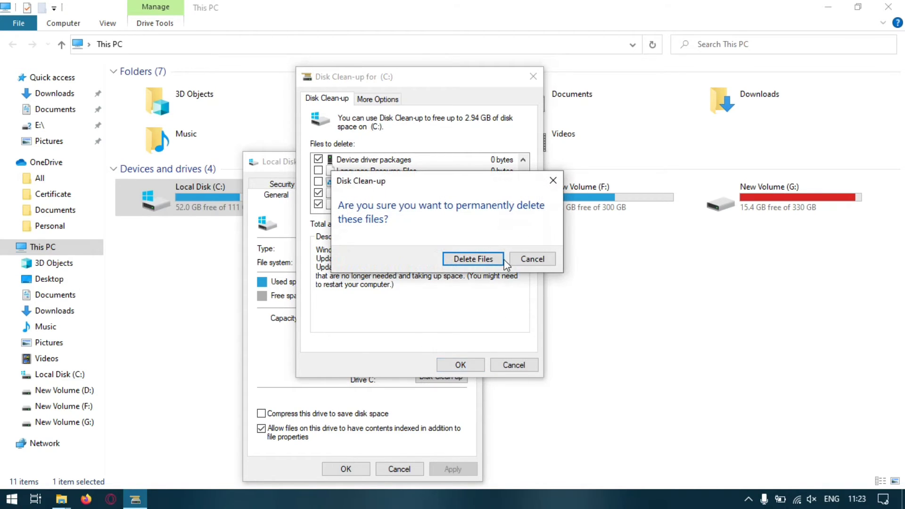
left_click(476, 259)
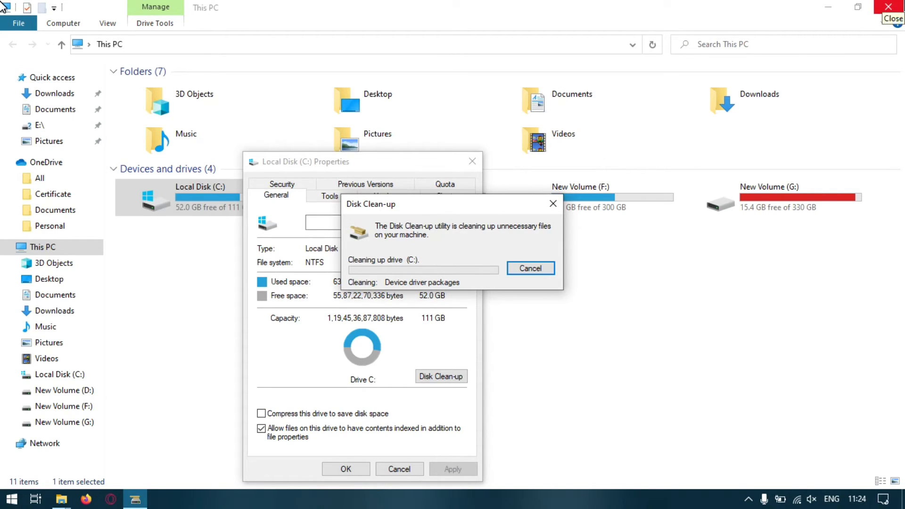
Step: Close the This PC window and the Local Disk (C:) properties
left_click(887, 6)
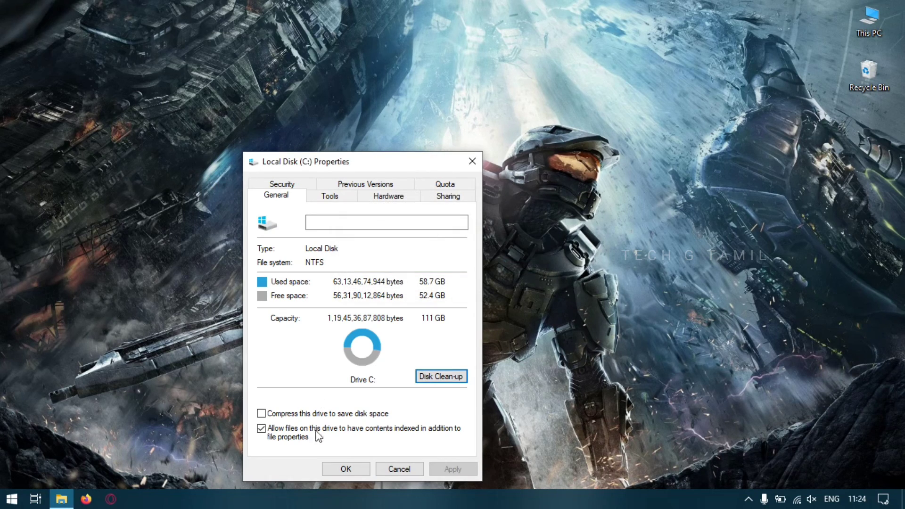
left_click(356, 473)
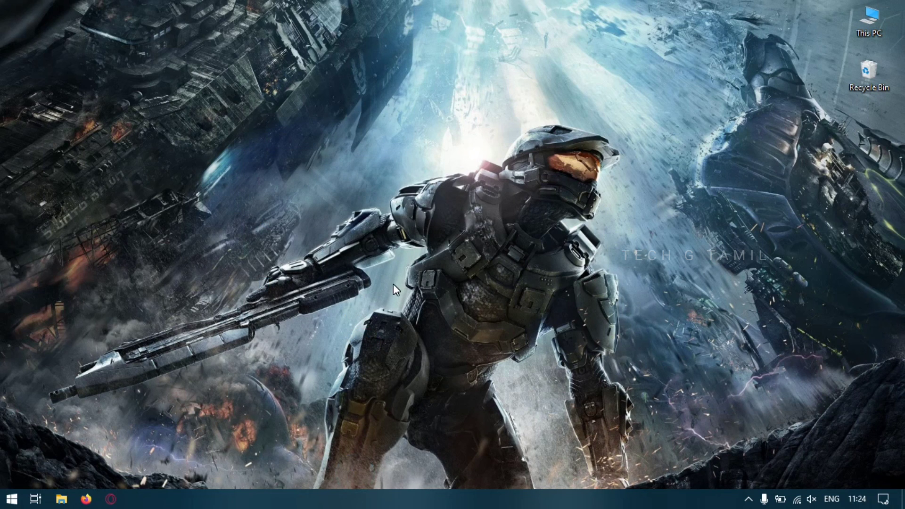
Step: Open Task View to show the virtual desktops
left_click(35, 499)
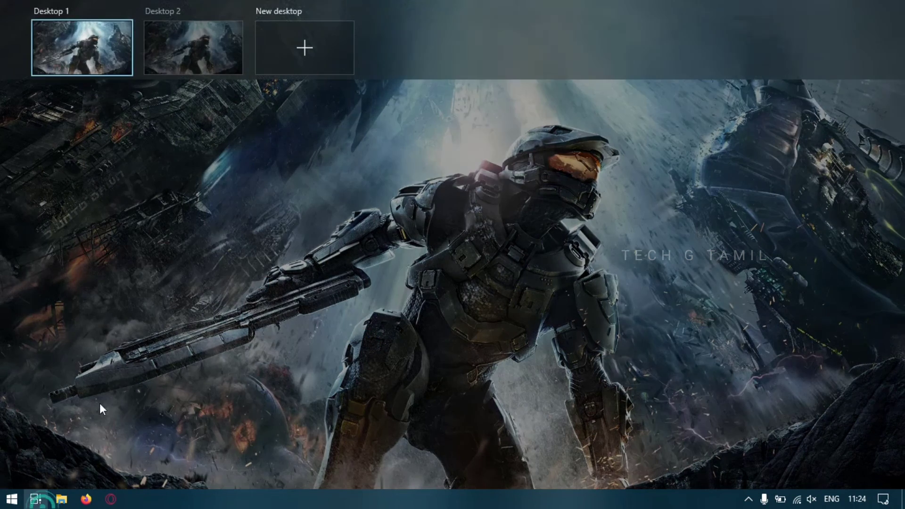